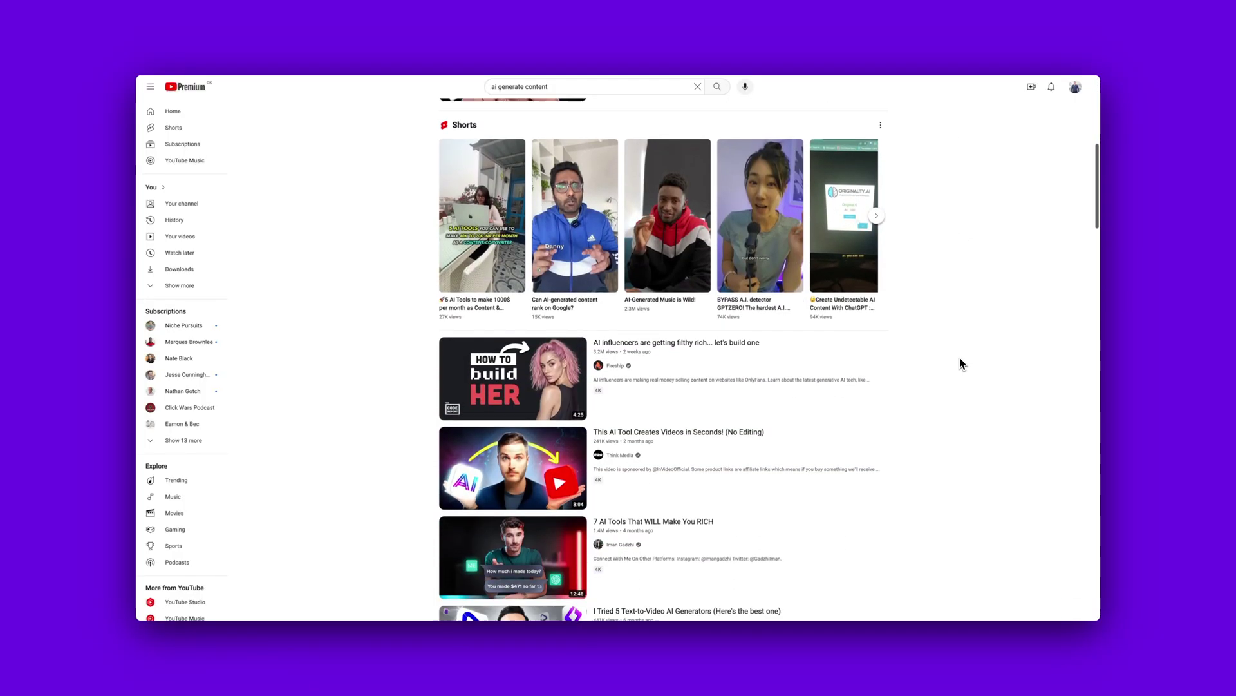
scroll(961, 359, "down", 20)
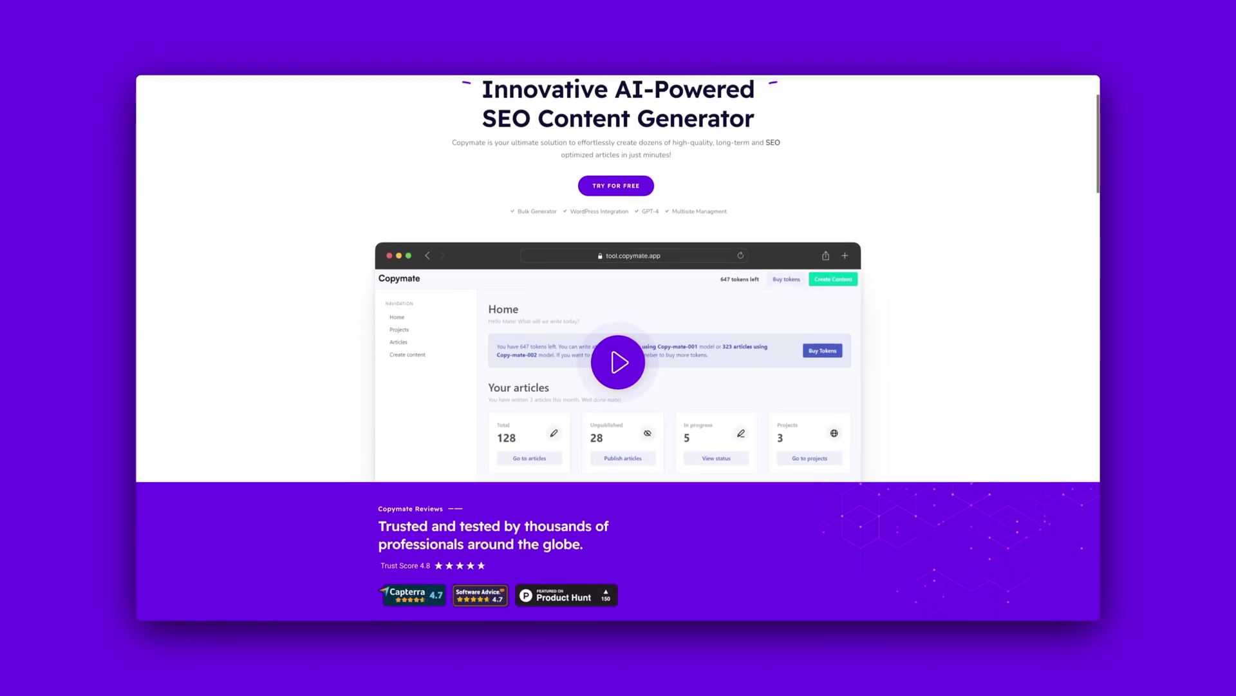
Scroll through the Copymate homepage's feature and pricing sections
scroll(760, 501, "down", 5)
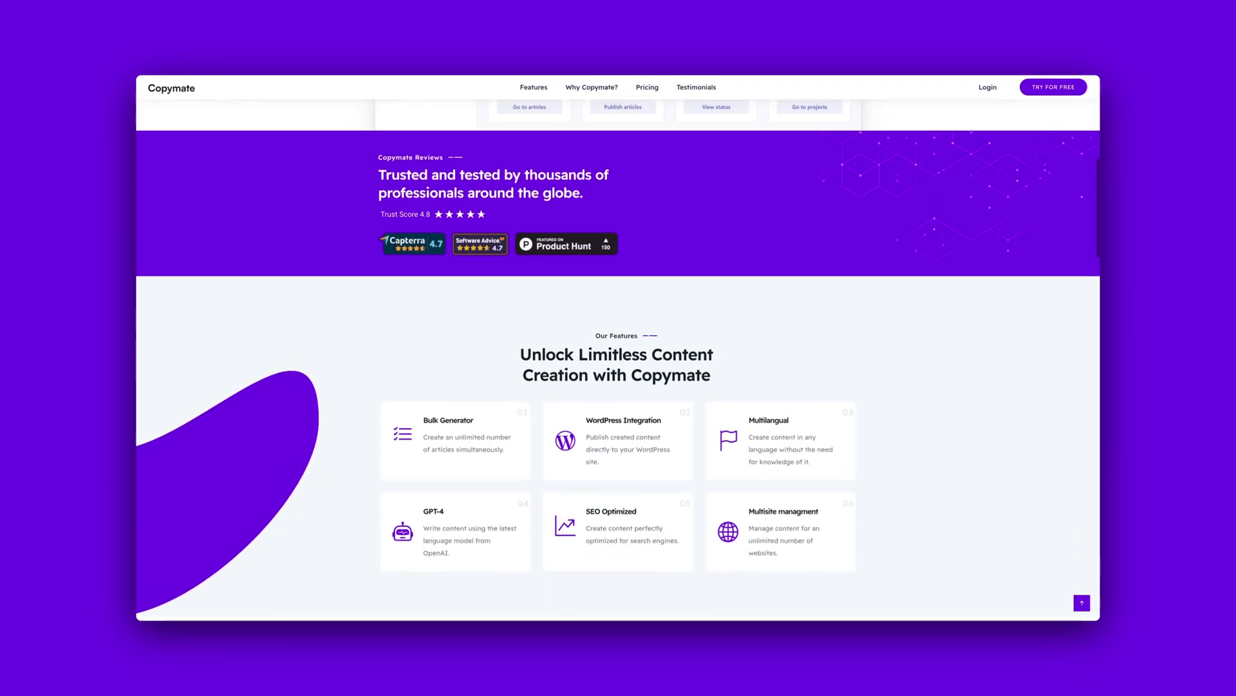
scroll(618, 348, "down", 6)
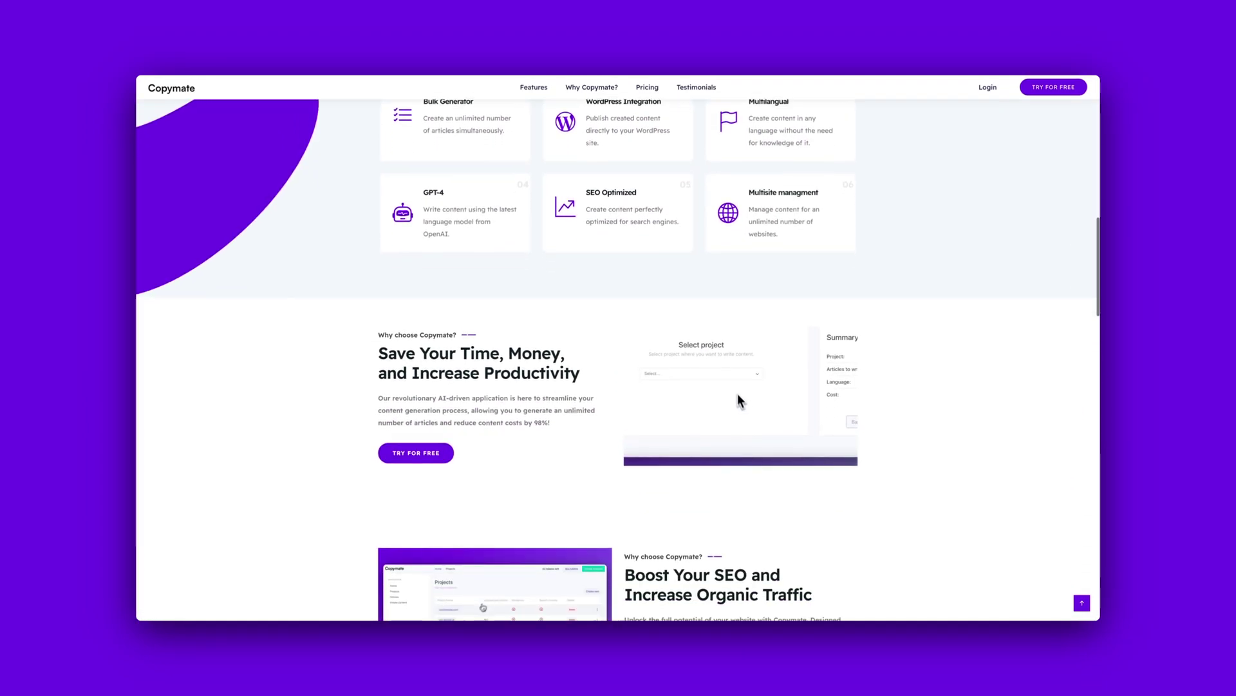
scroll(618, 348, "down", 6)
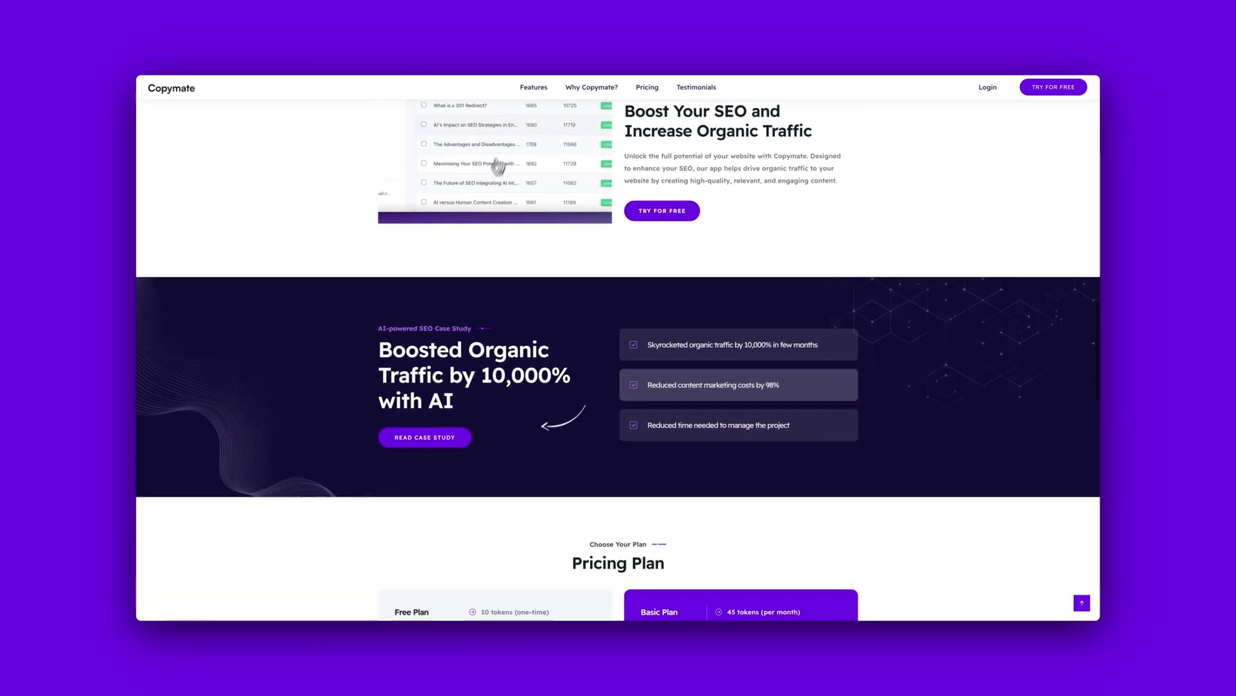
scroll(618, 348, "down", 5)
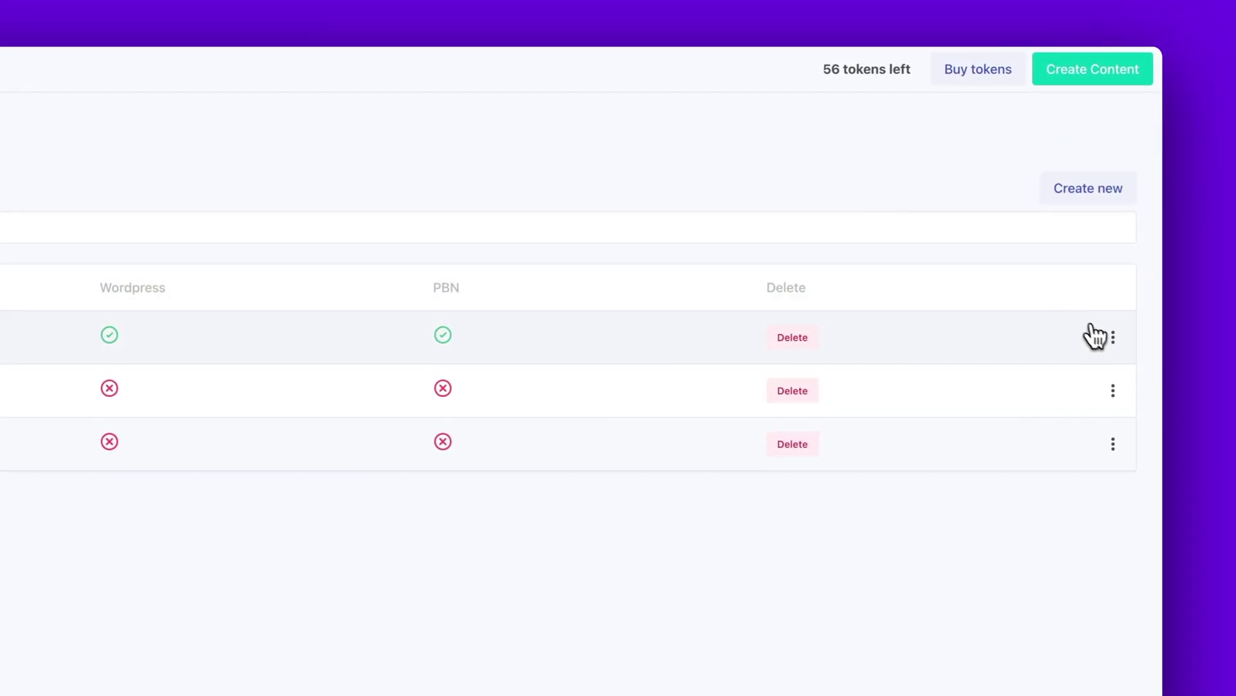
Open the project's Integrations page and view the WordPress integration settings
left_click(1009, 402)
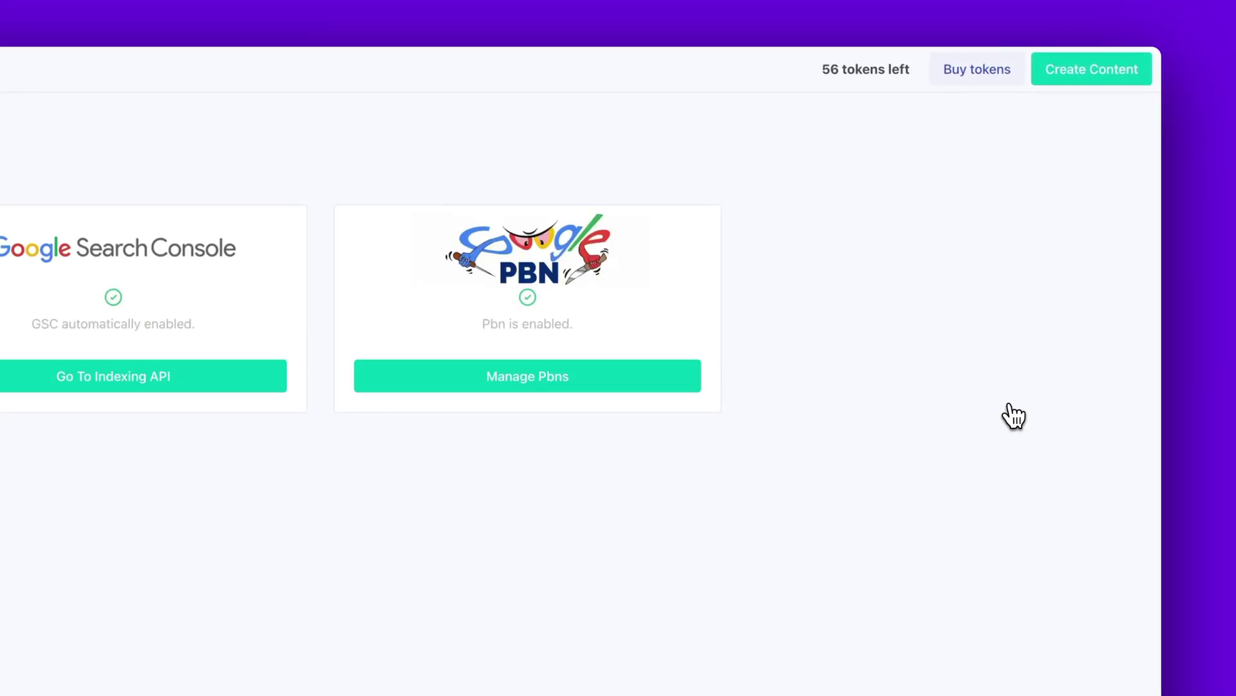
left_click(356, 331)
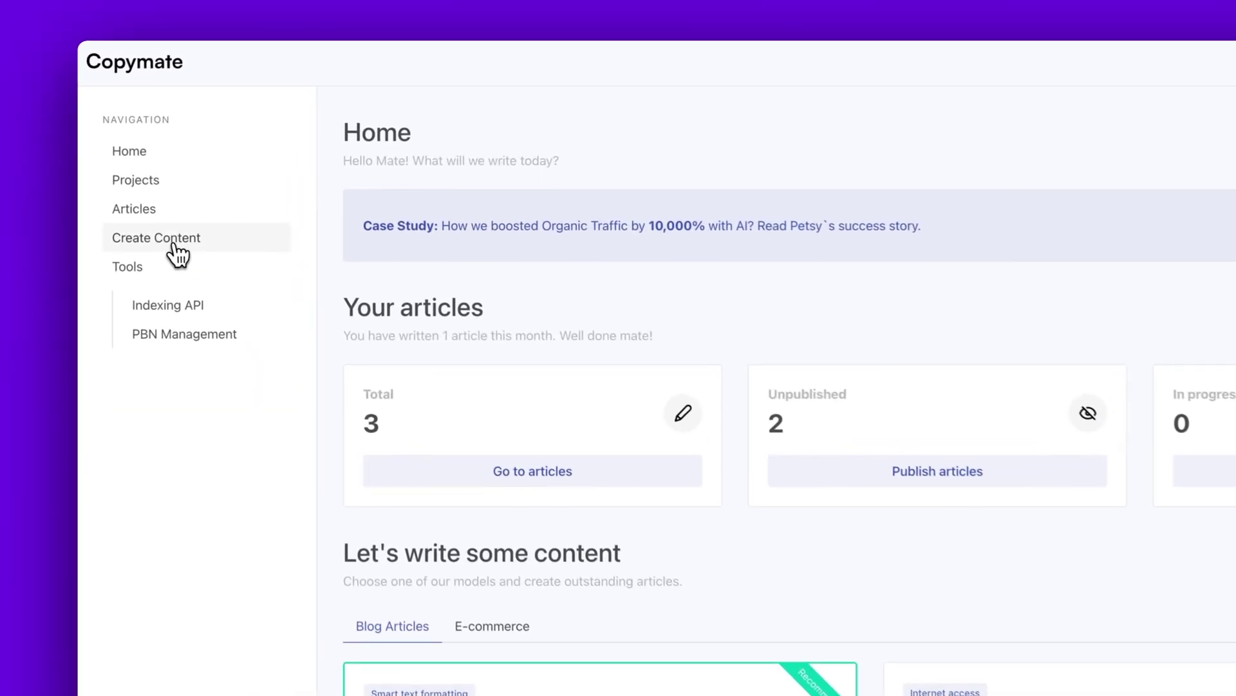
Compare the Copy-mate-003 and Copy-mate-004 model cards, highlighting 003's custom-trained model detail
left_click(183, 177)
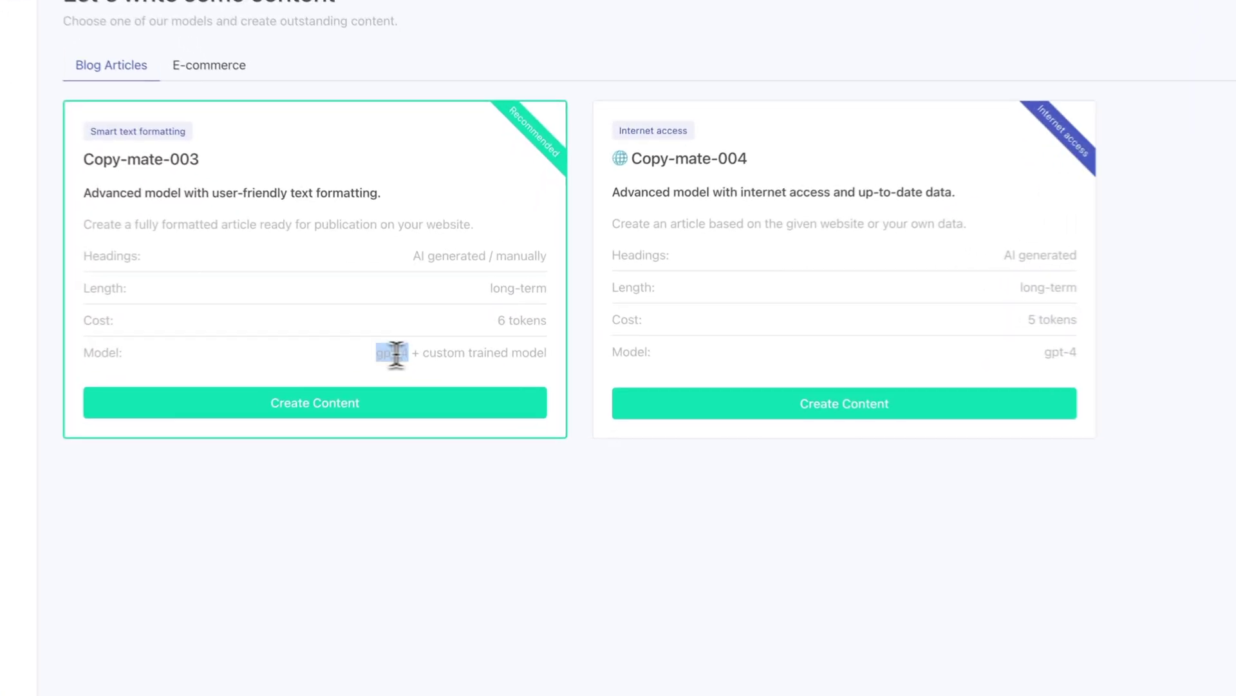
left_click_drag(436, 310, 503, 309)
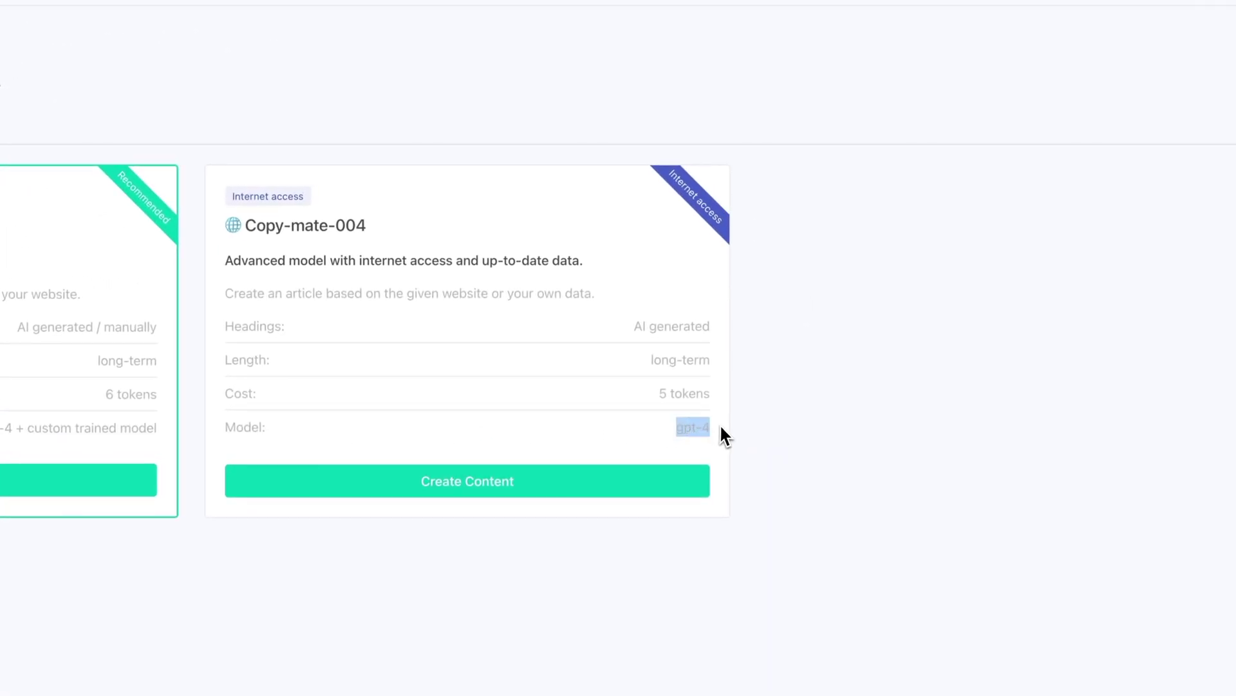
left_click(702, 426)
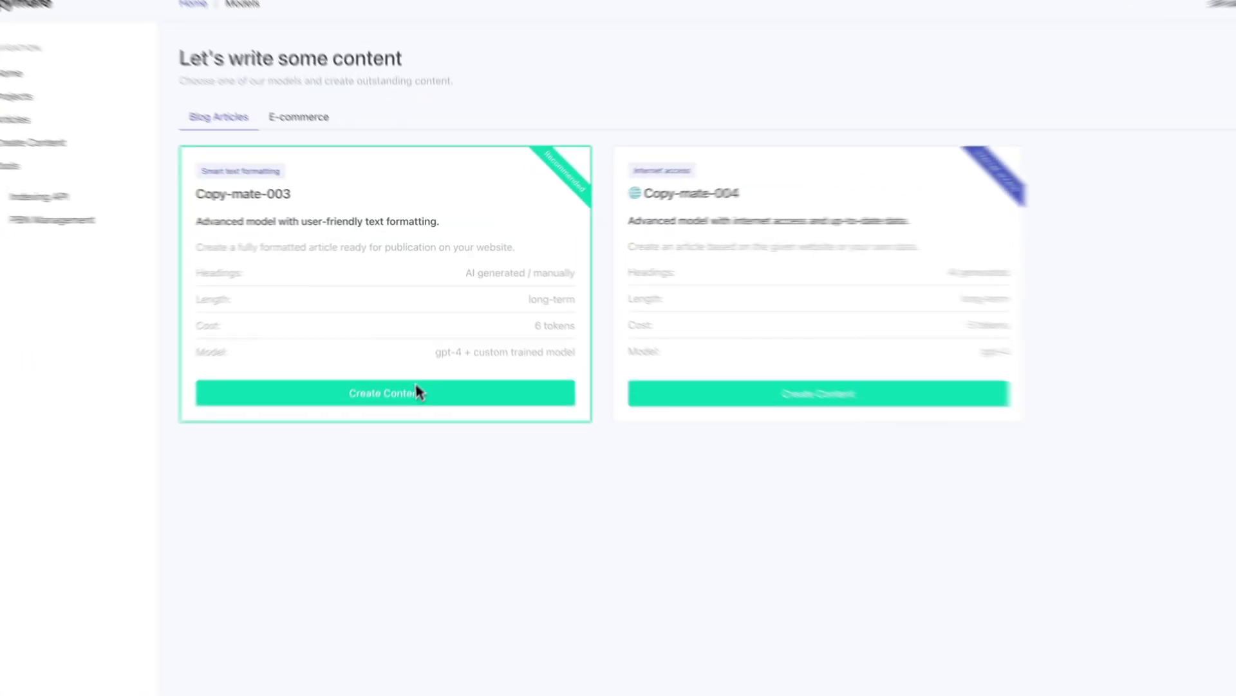
Start a Copy-mate-003 job with topic 'How to interlink my posts for SEO' and generate topics from that keyword
left_click(372, 438)
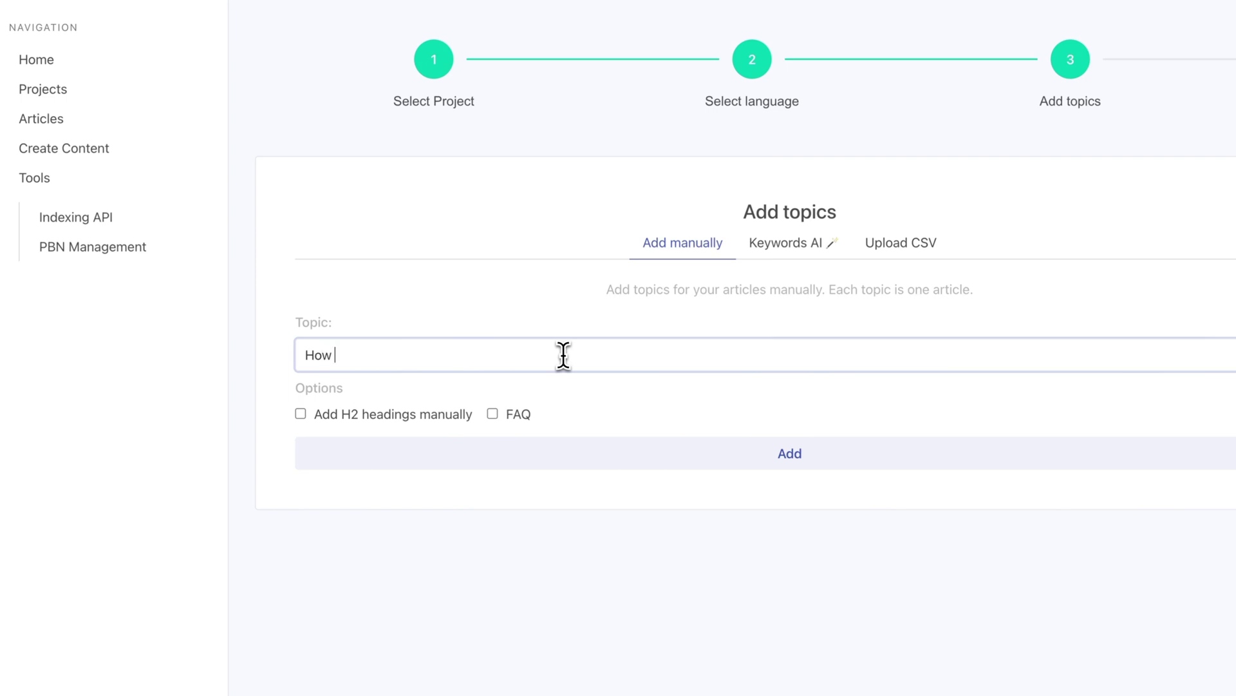
type("How to interlink my pos")
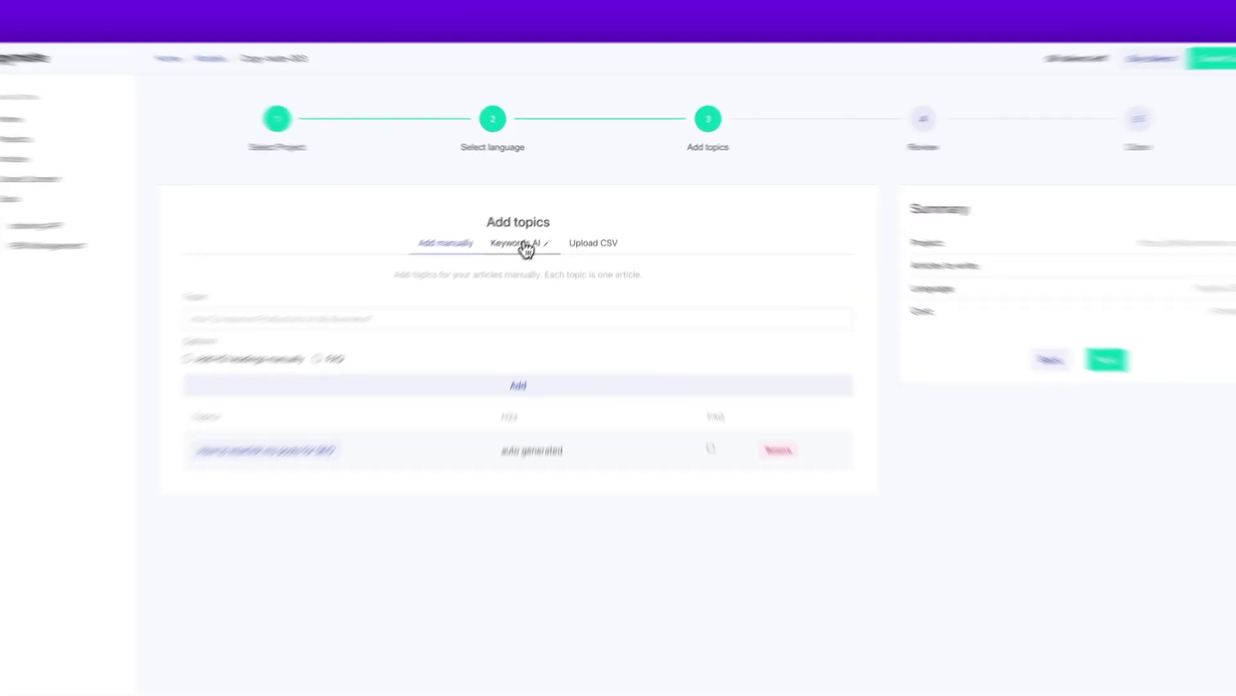
left_click(537, 223)
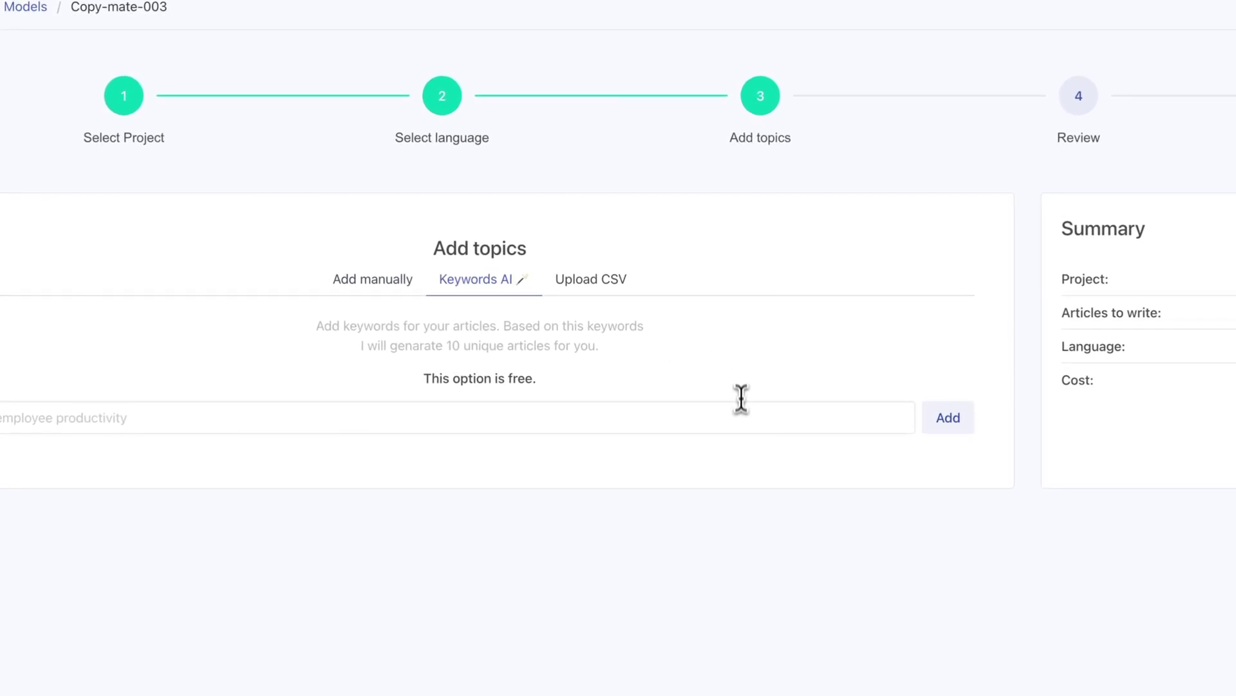
type("how to interlink ")
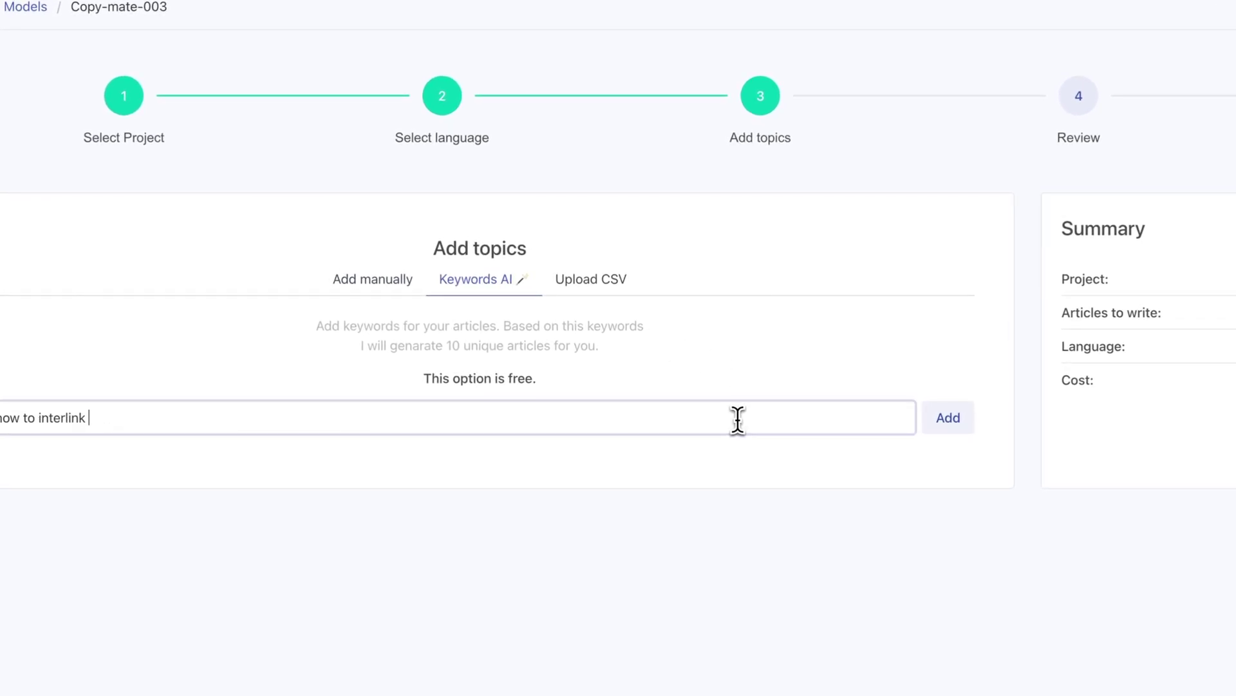
type("my posts for SEO")
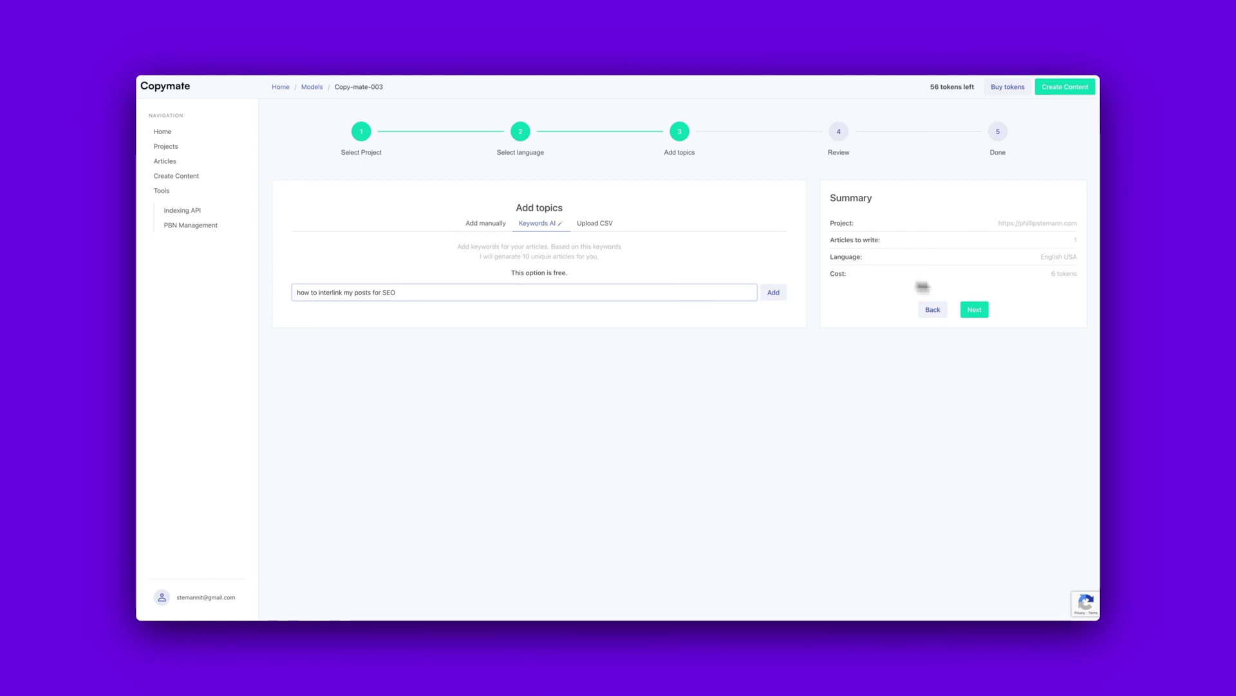
left_click(774, 292)
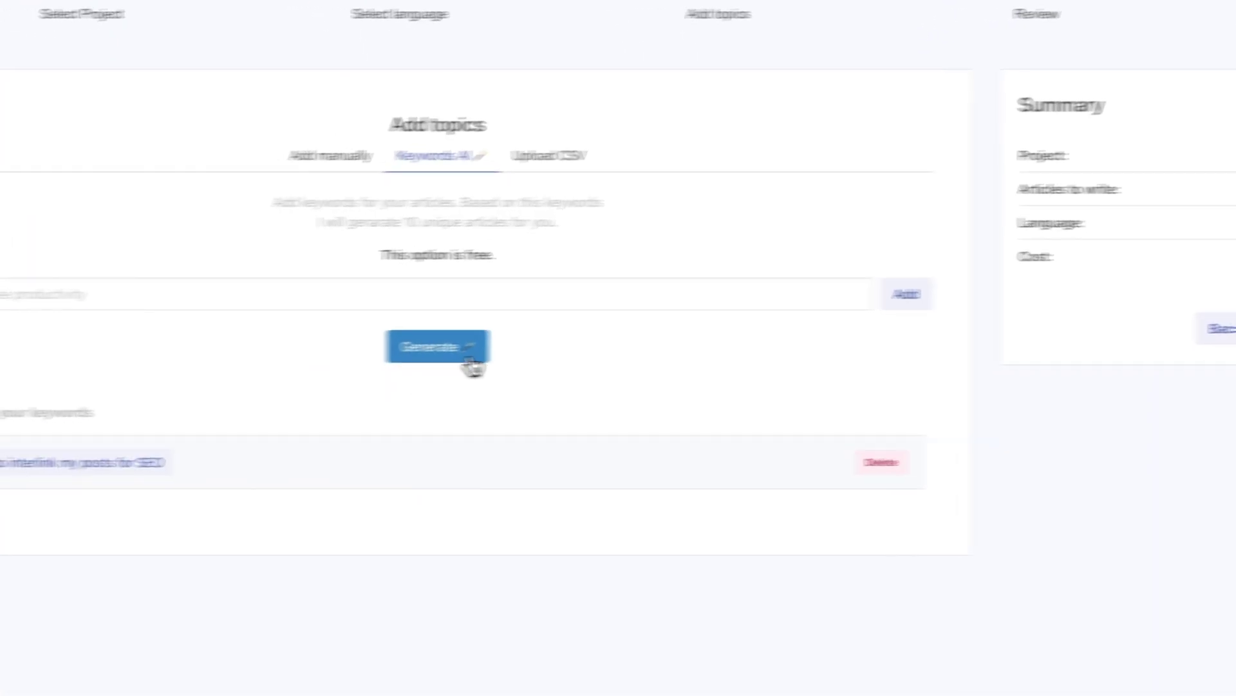
left_click(389, 354)
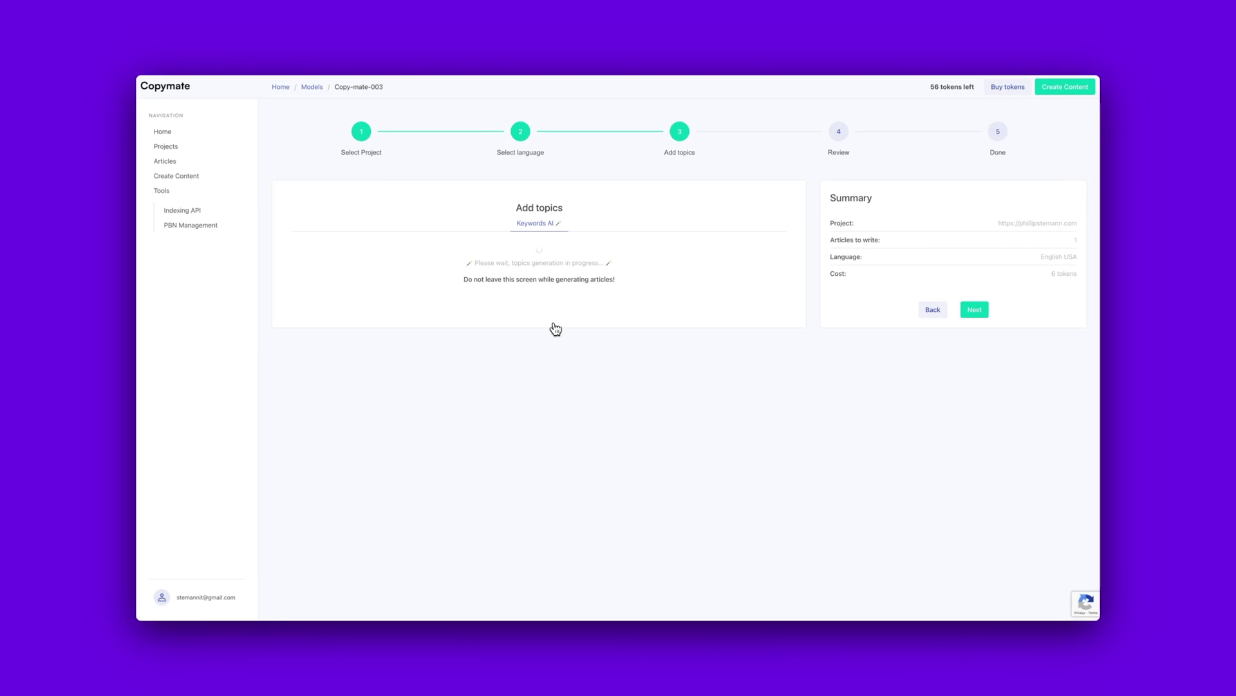
Remove six AI-suggested topics and manually add the topic 'What is internal linkbuilding?'
scroll(555, 329, "down", 2)
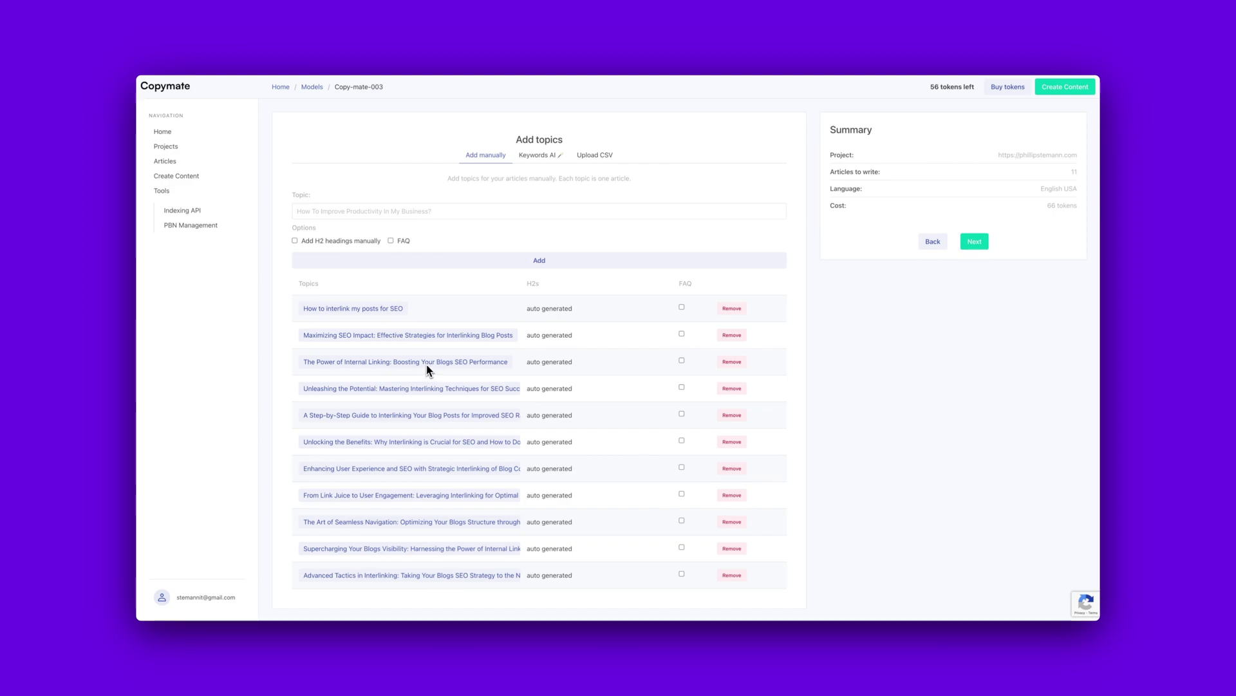
left_click(731, 335)
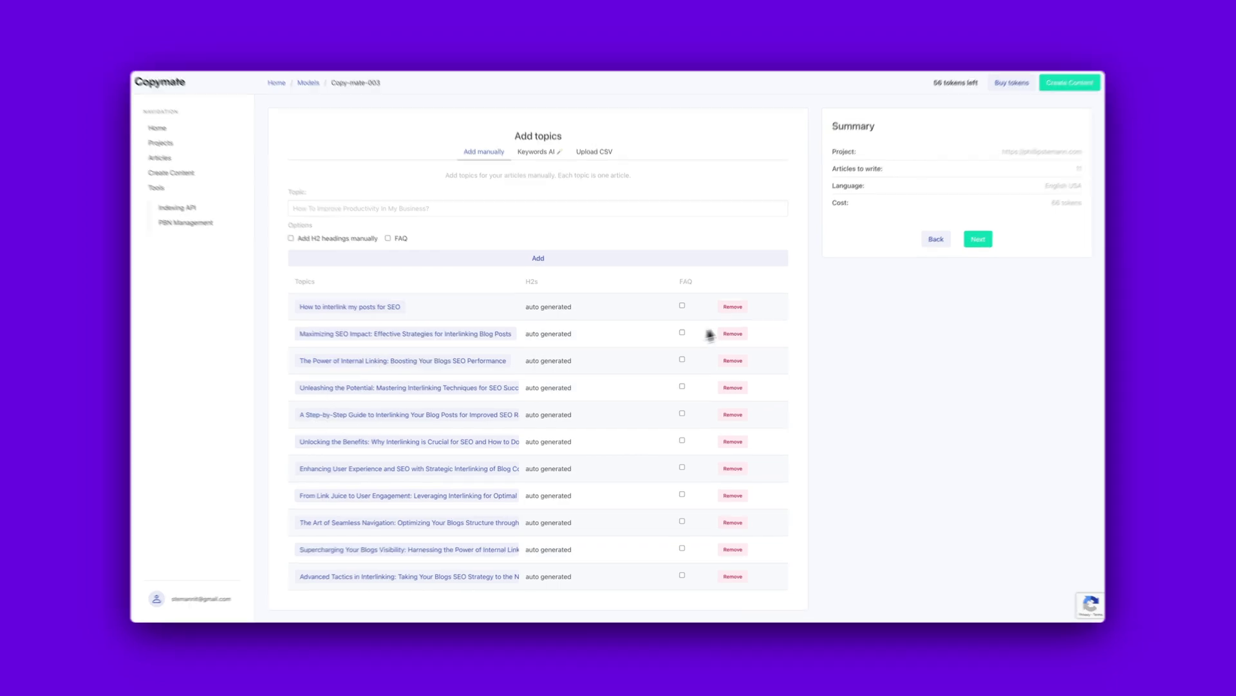
left_click(732, 335)
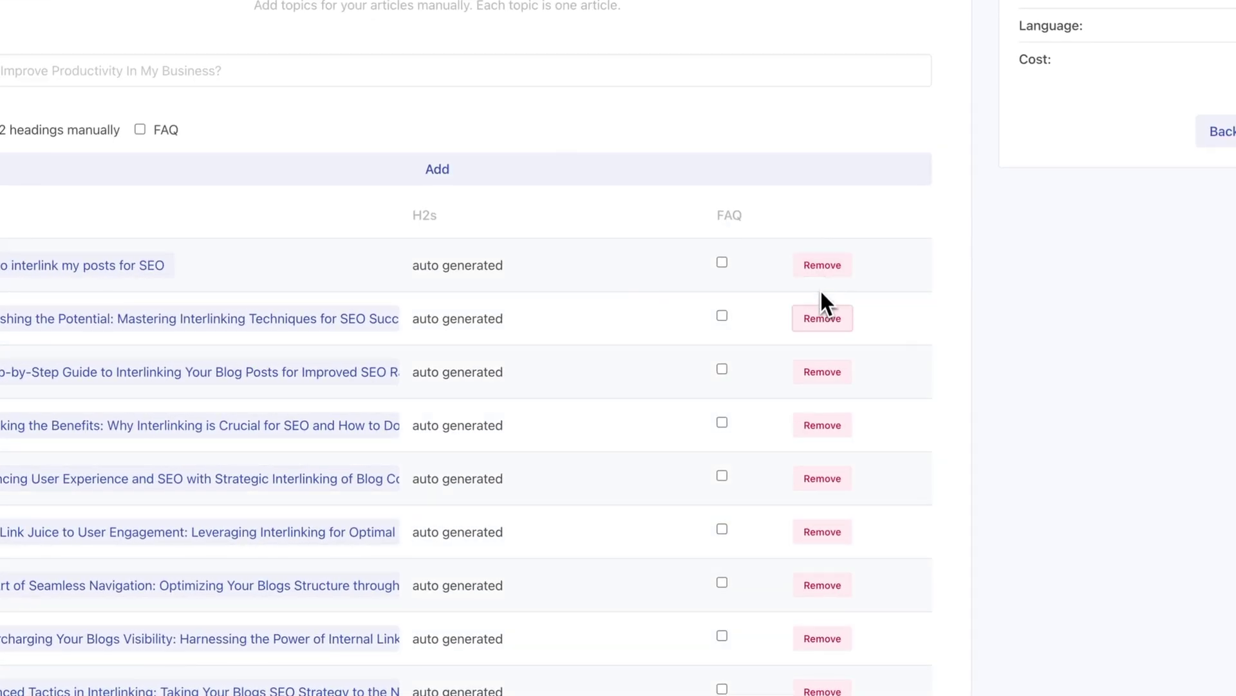
left_click(821, 317)
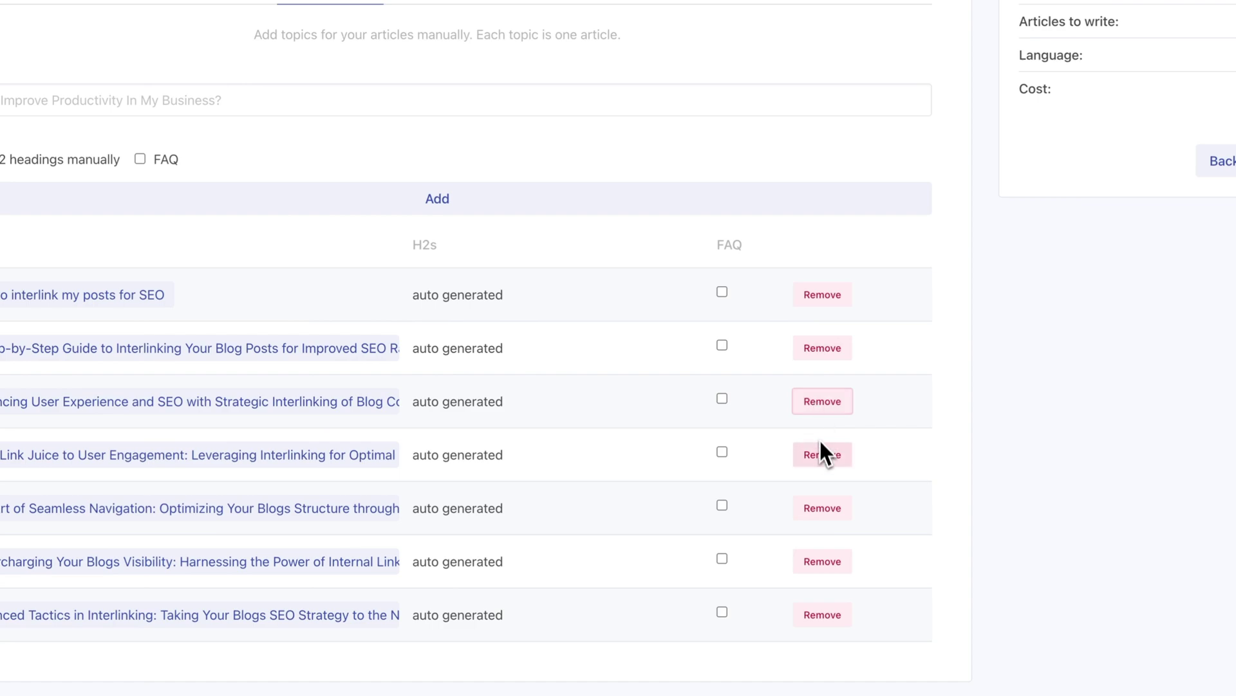
left_click(830, 512)
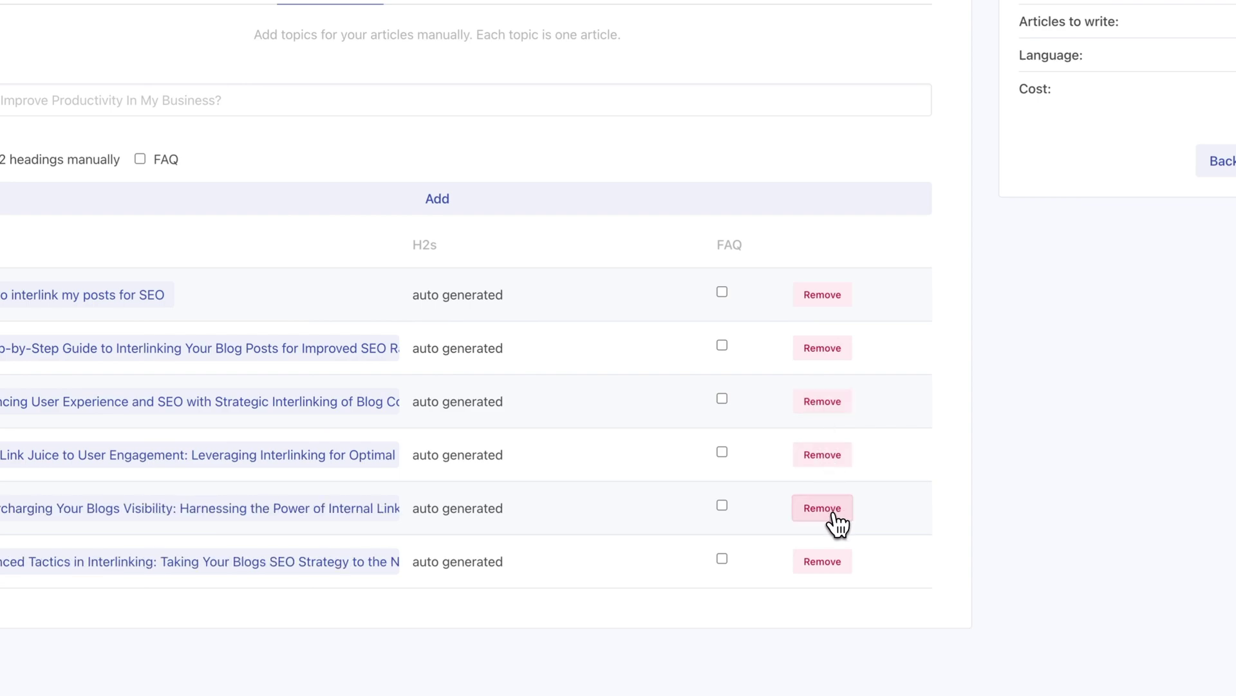
left_click(833, 513)
left_click(833, 514)
left_click(149, 101)
type("What")
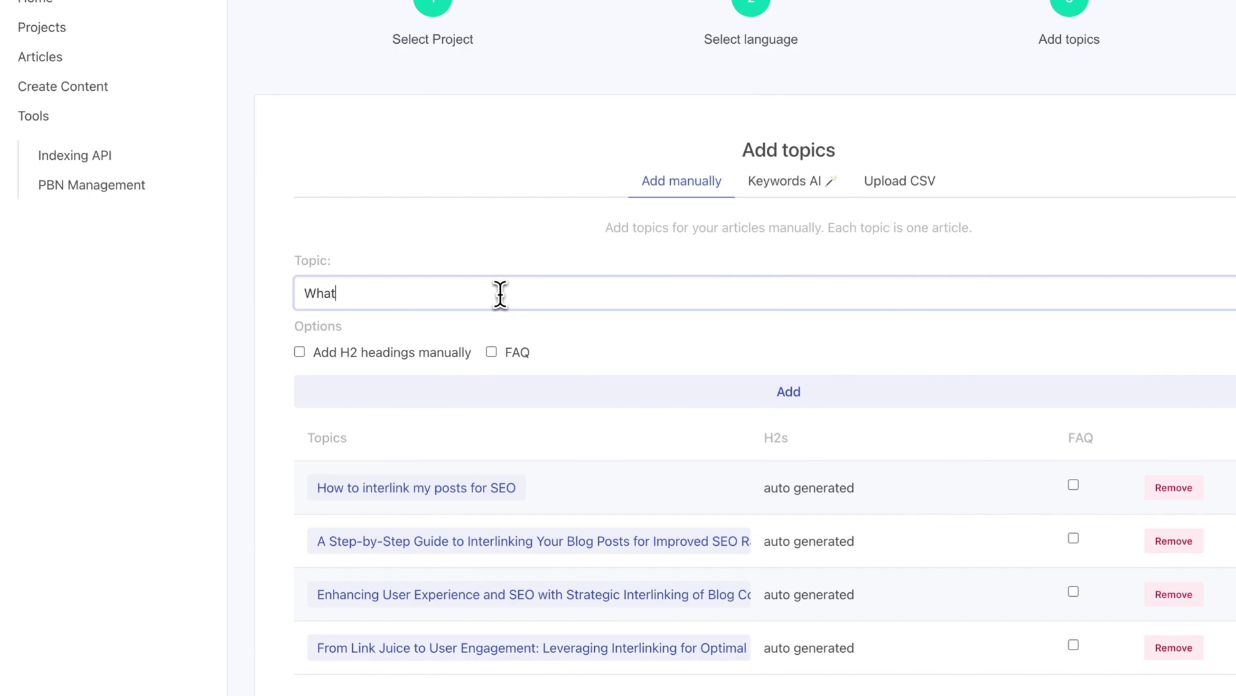
type(" is internal linkbuilding?")
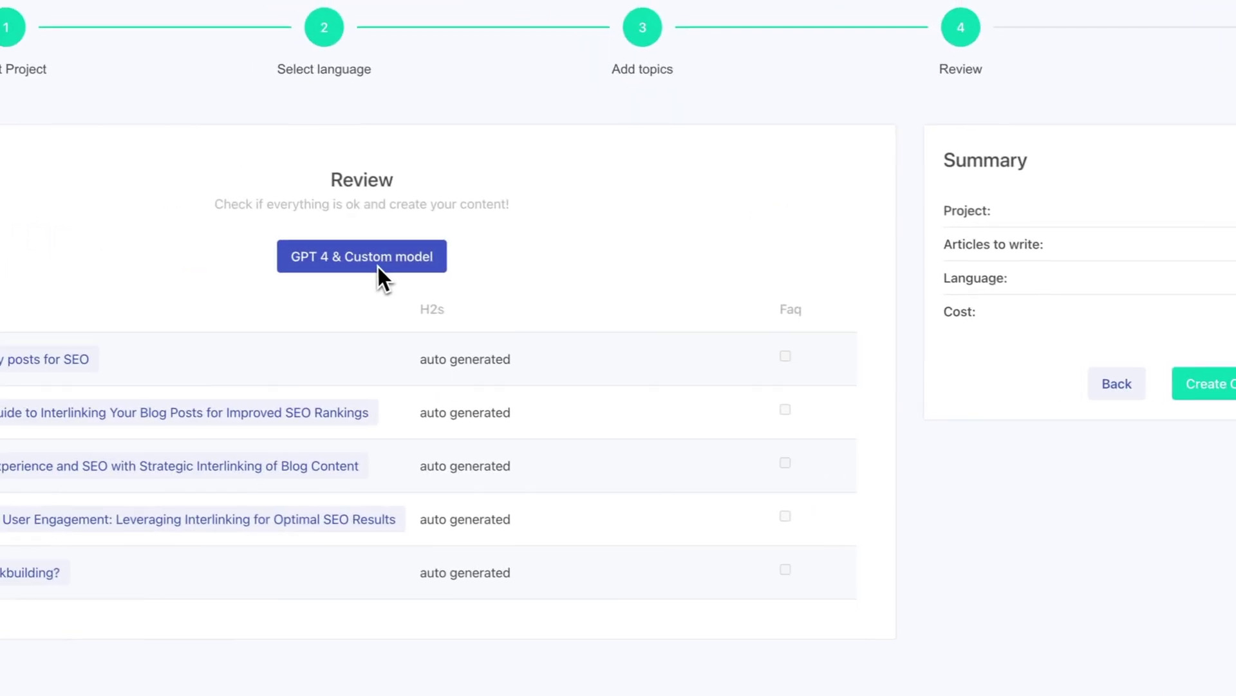
Start writing the reviewed articles from the Review step
left_click(932, 368)
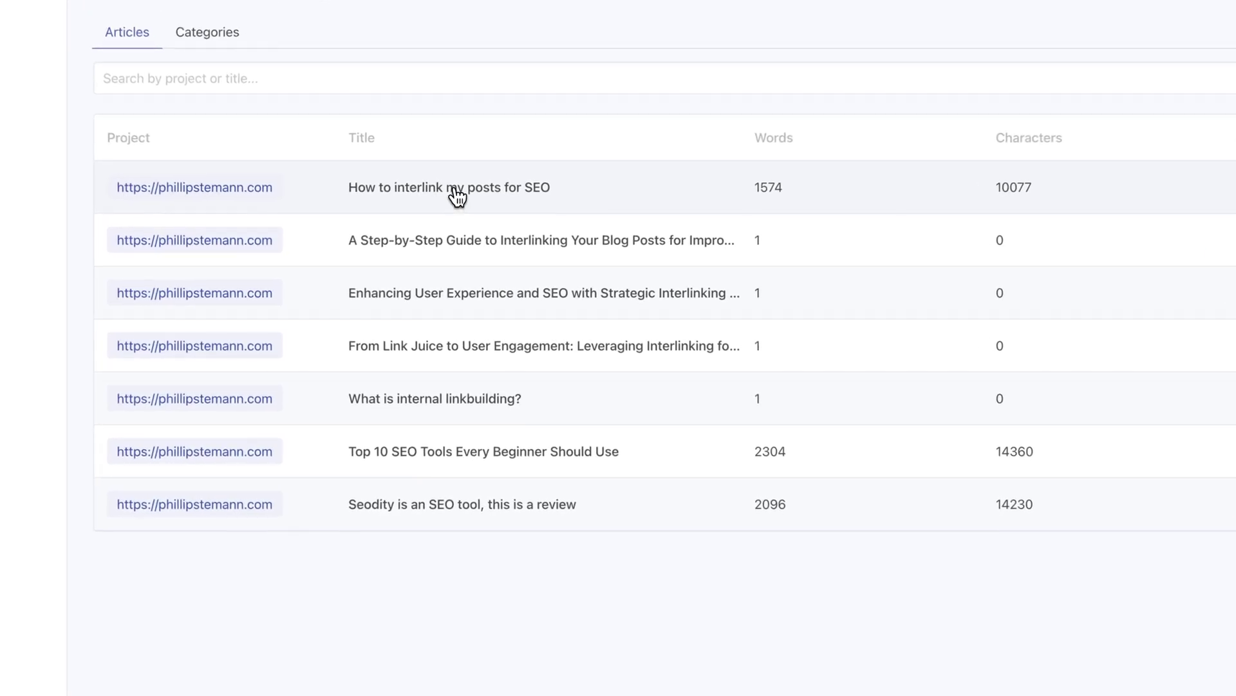
Open 'How to interlink my posts for SEO' in the editor and read through it
left_click(449, 237)
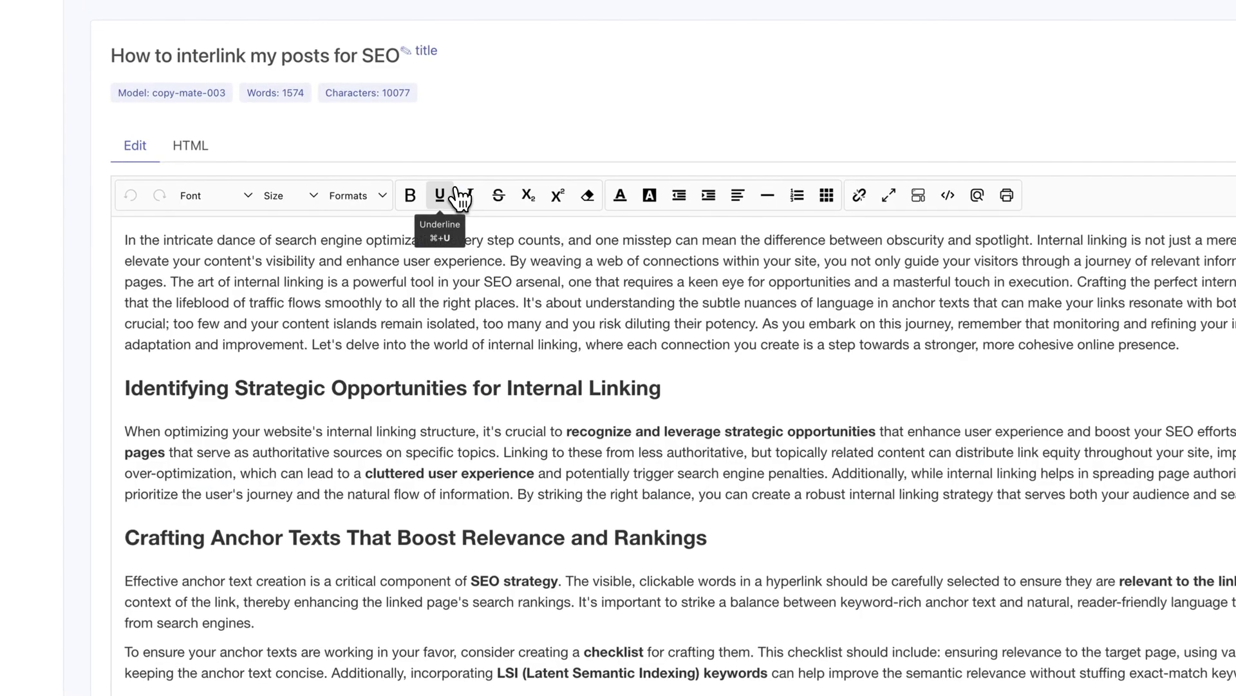
scroll(666, 419, "down", 5)
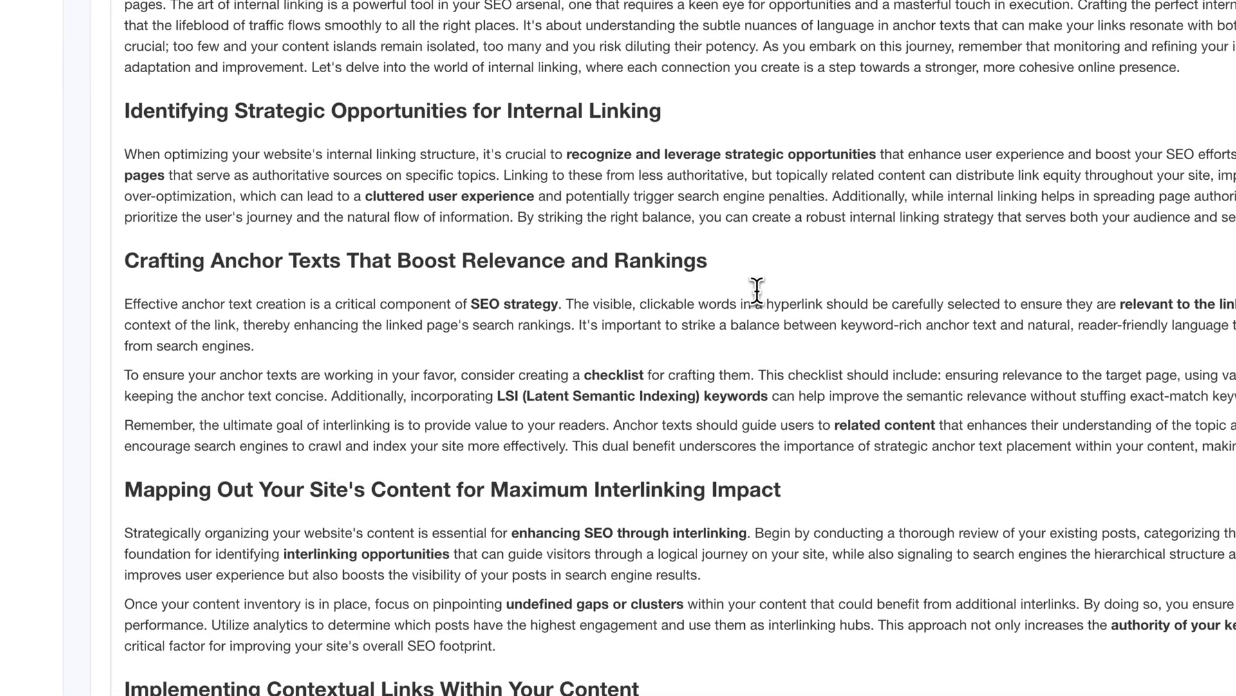
scroll(756, 290, "down", 4)
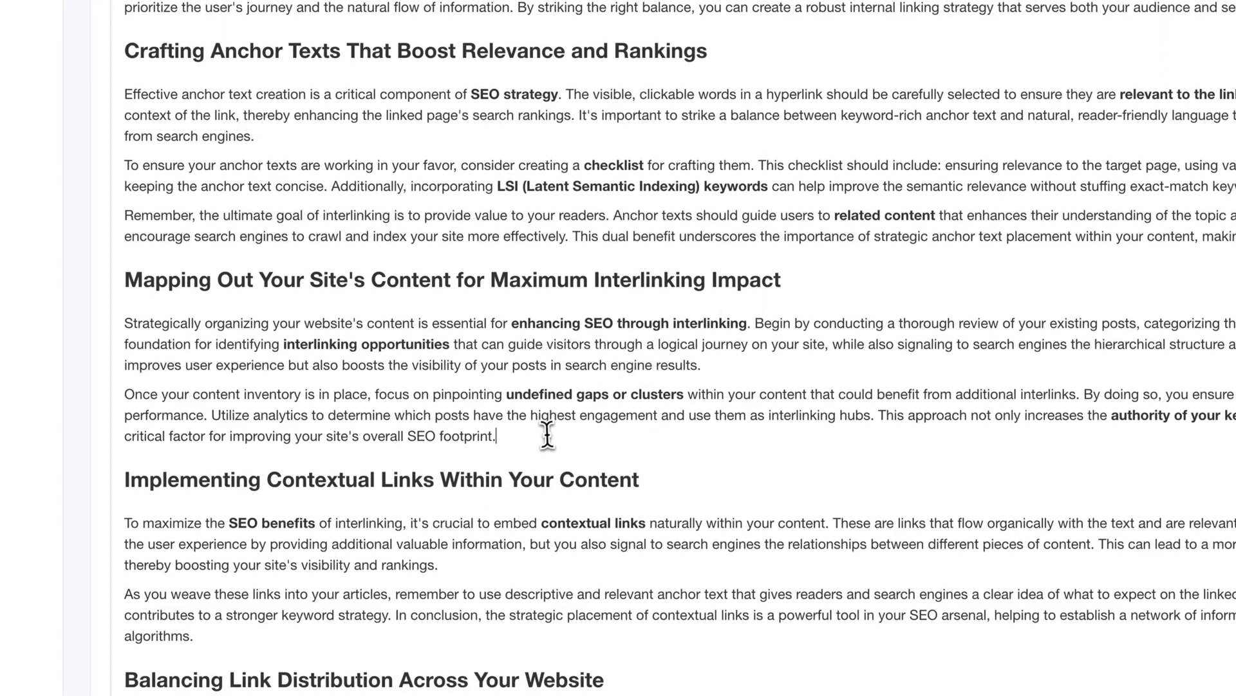
scroll(547, 435, "down", 8)
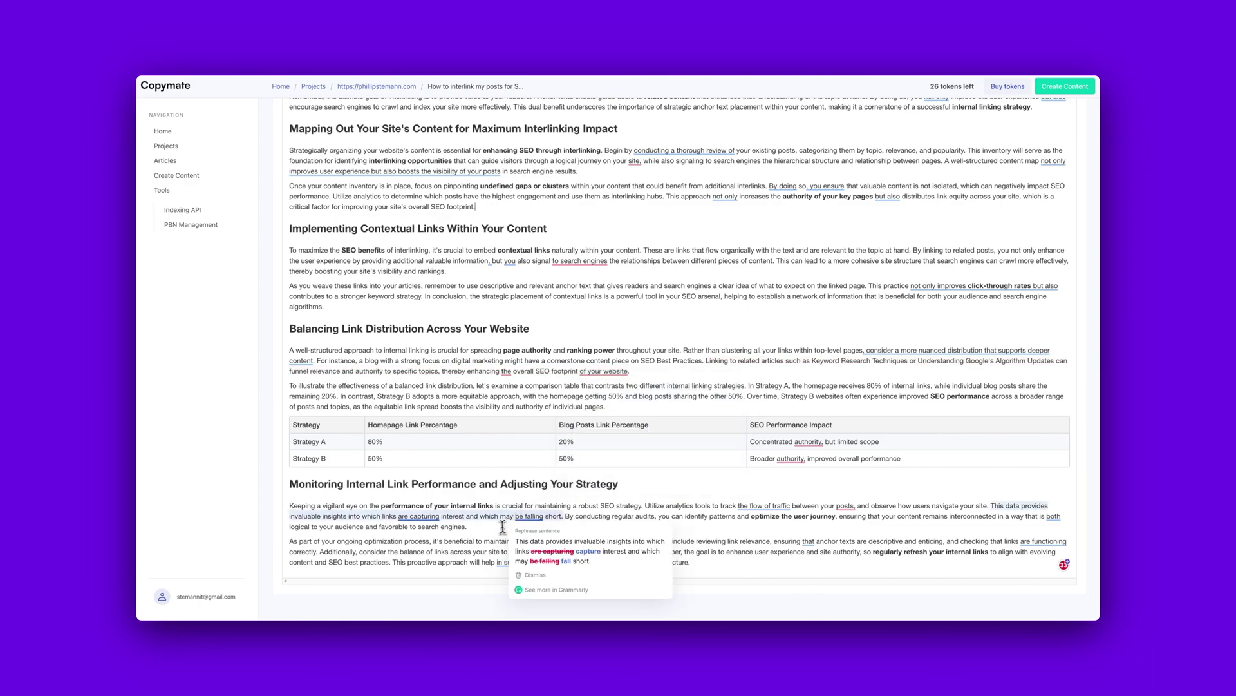
scroll(503, 526, "up", 6)
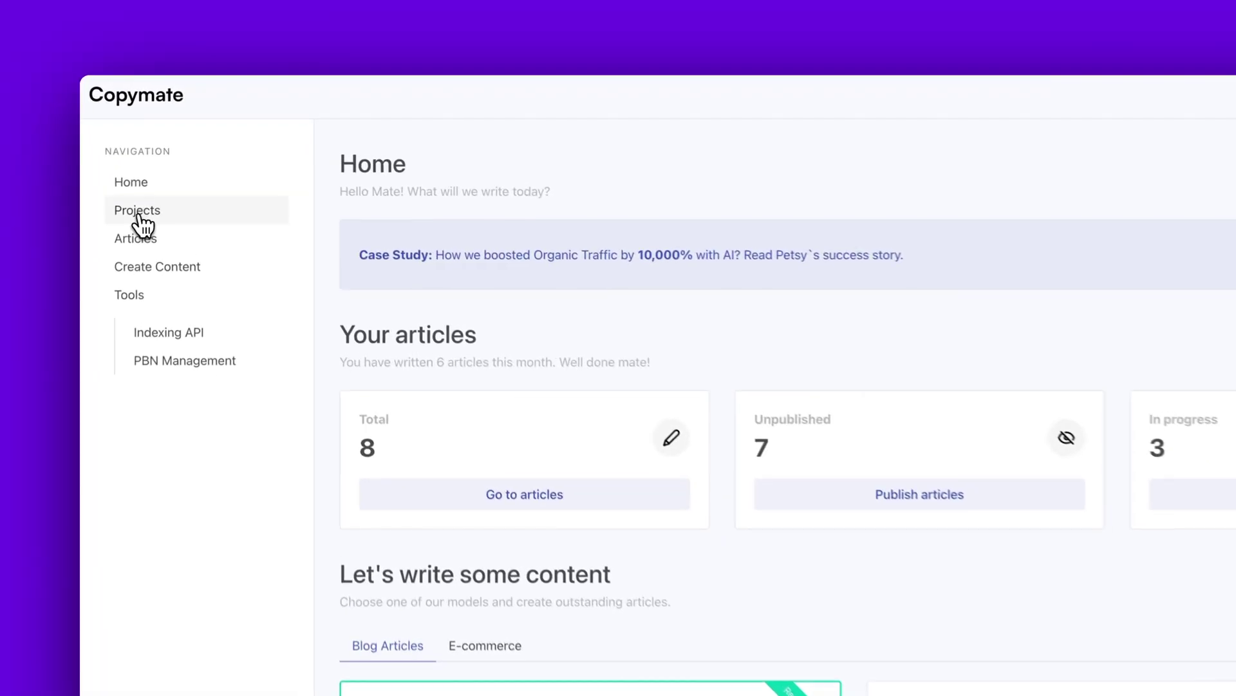
Select the first two articles in the website project and choose Publish Selected
left_click(175, 146)
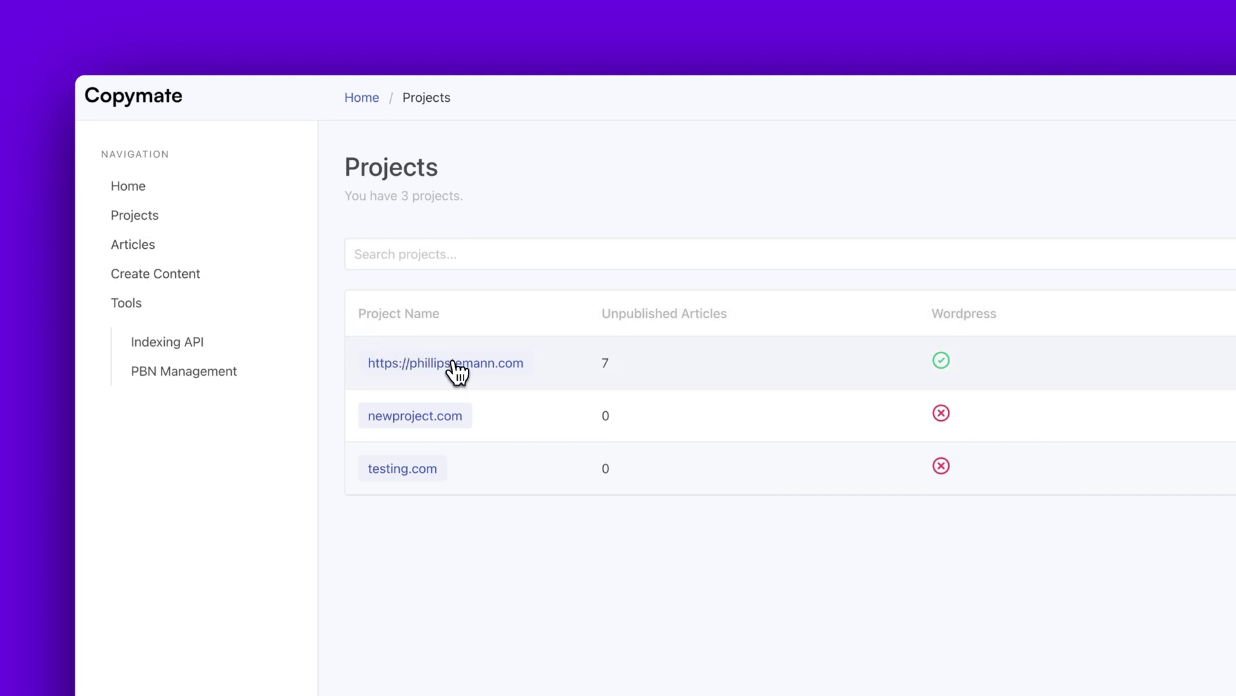
left_click(454, 364)
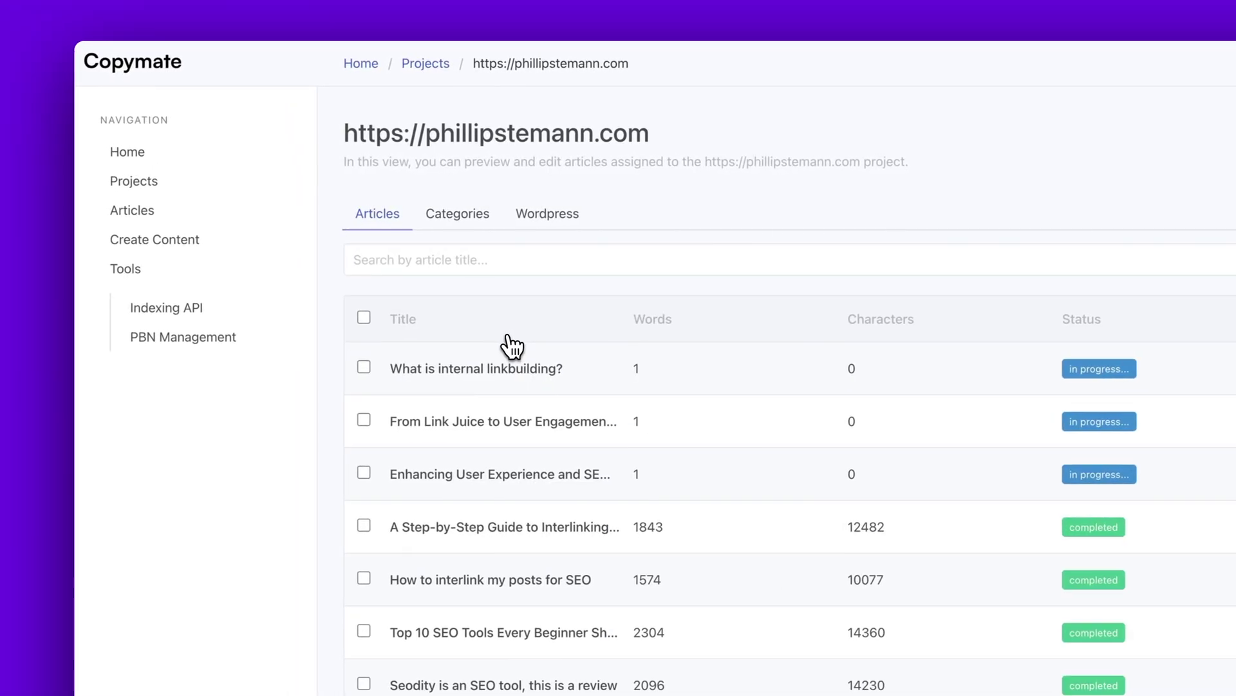
left_click(365, 367)
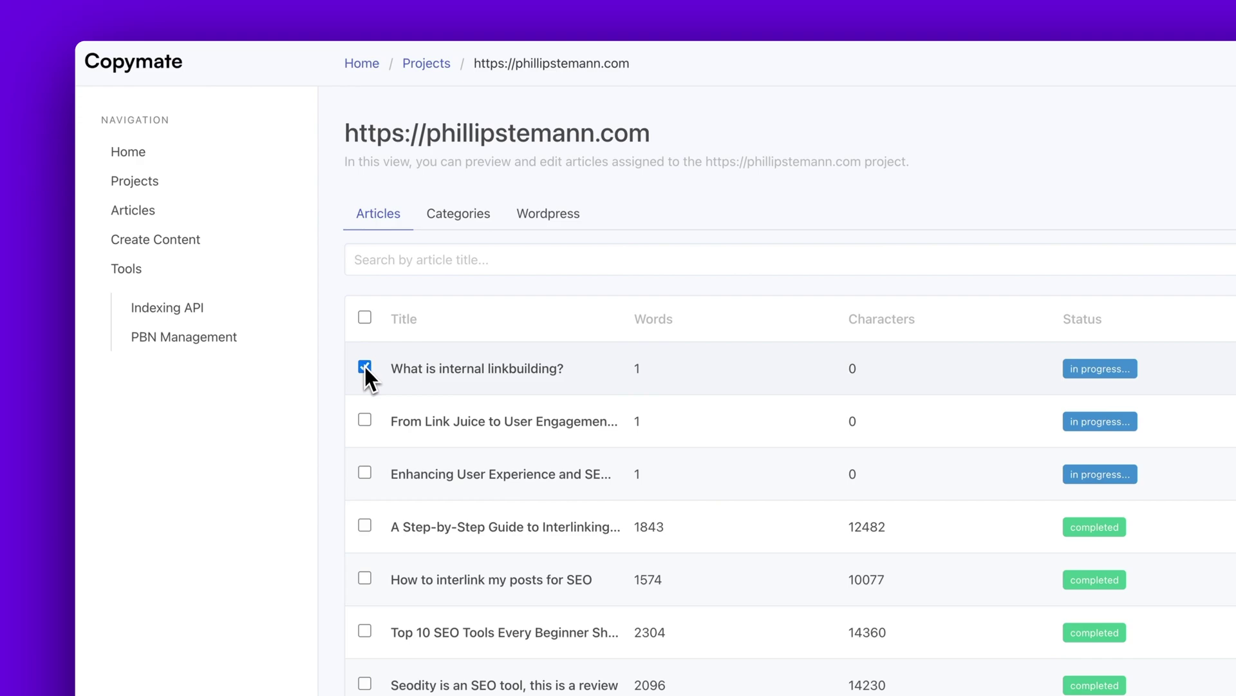
left_click(365, 420)
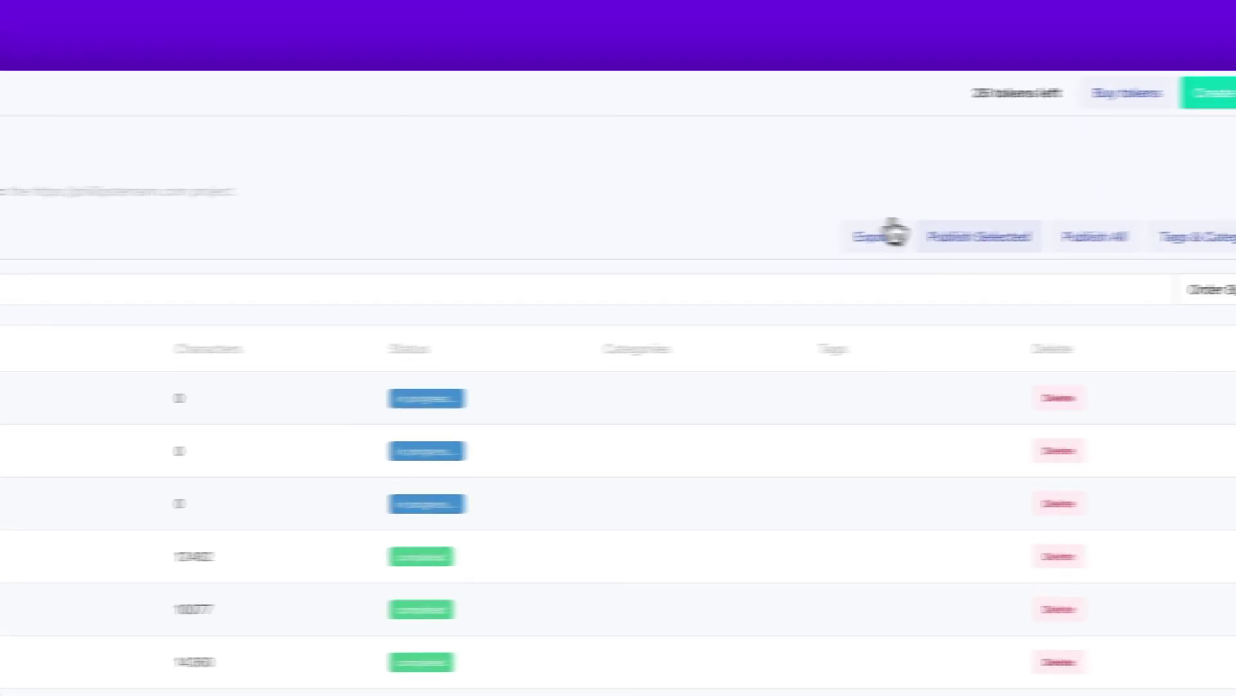
left_click(953, 236)
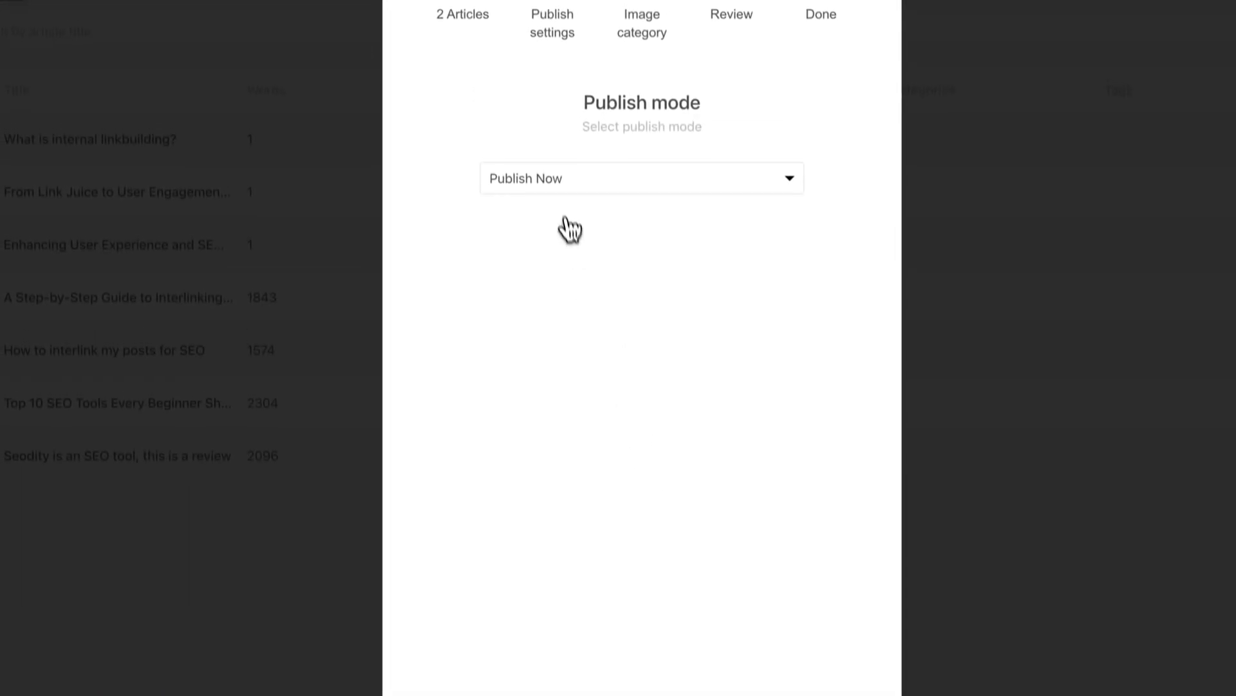
Proceed through the publish wizard, entering 'seo computer' as the image category
left_click(559, 195)
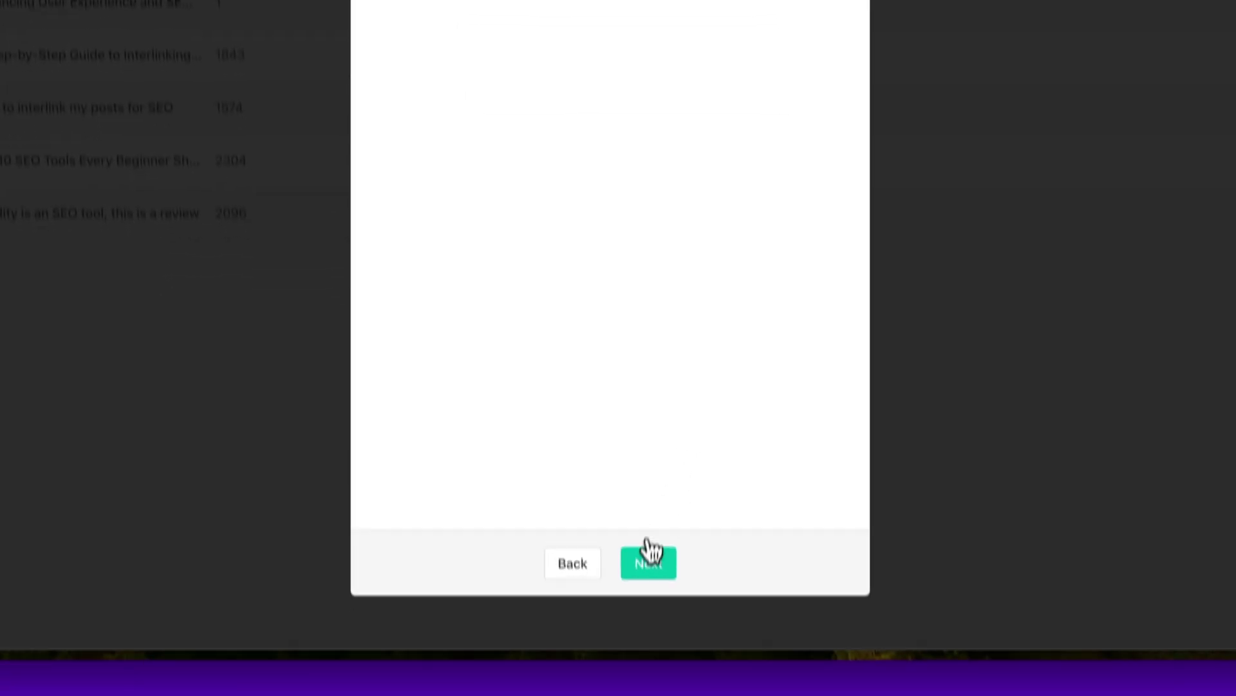
left_click(647, 553)
left_click(531, 135)
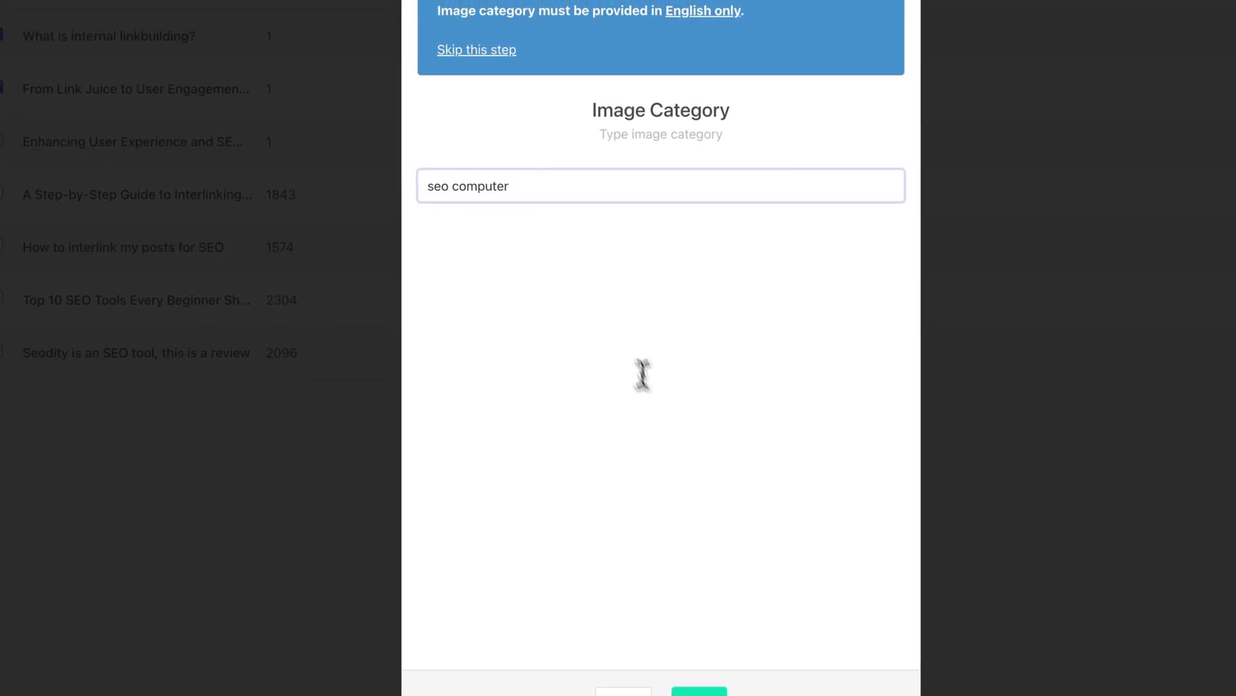
left_click(699, 691)
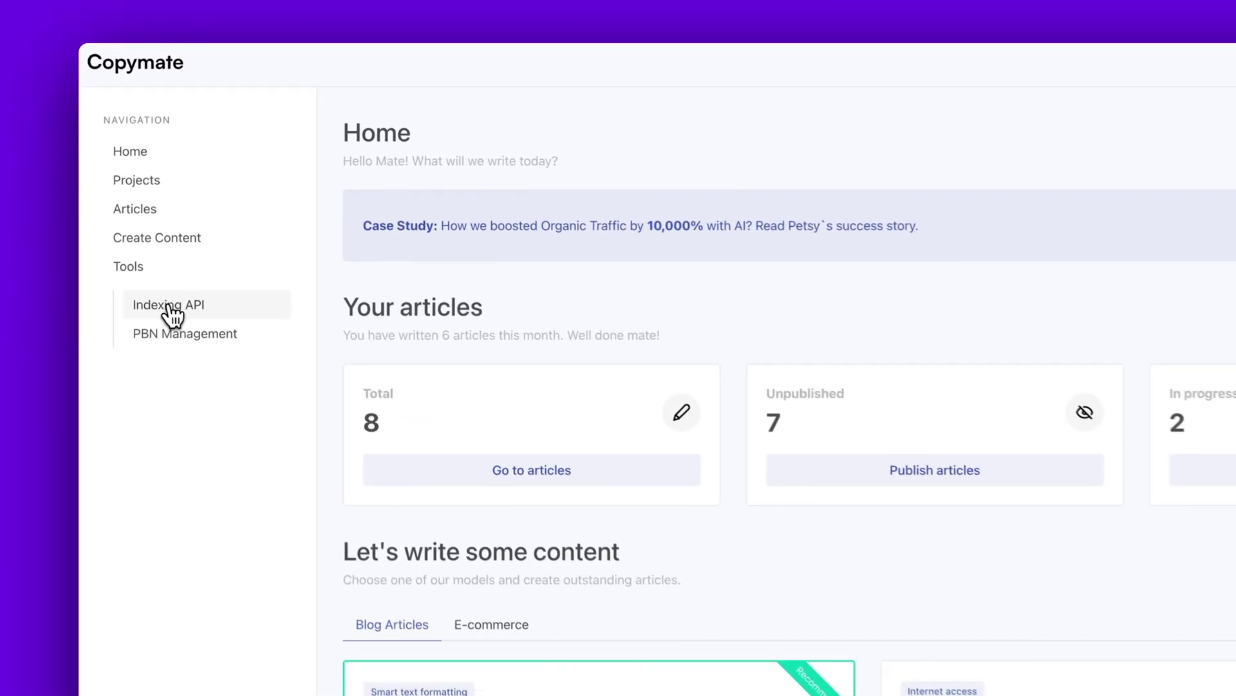
Run the Indexing API for the website project and enter the site's URL for submission
left_click(182, 209)
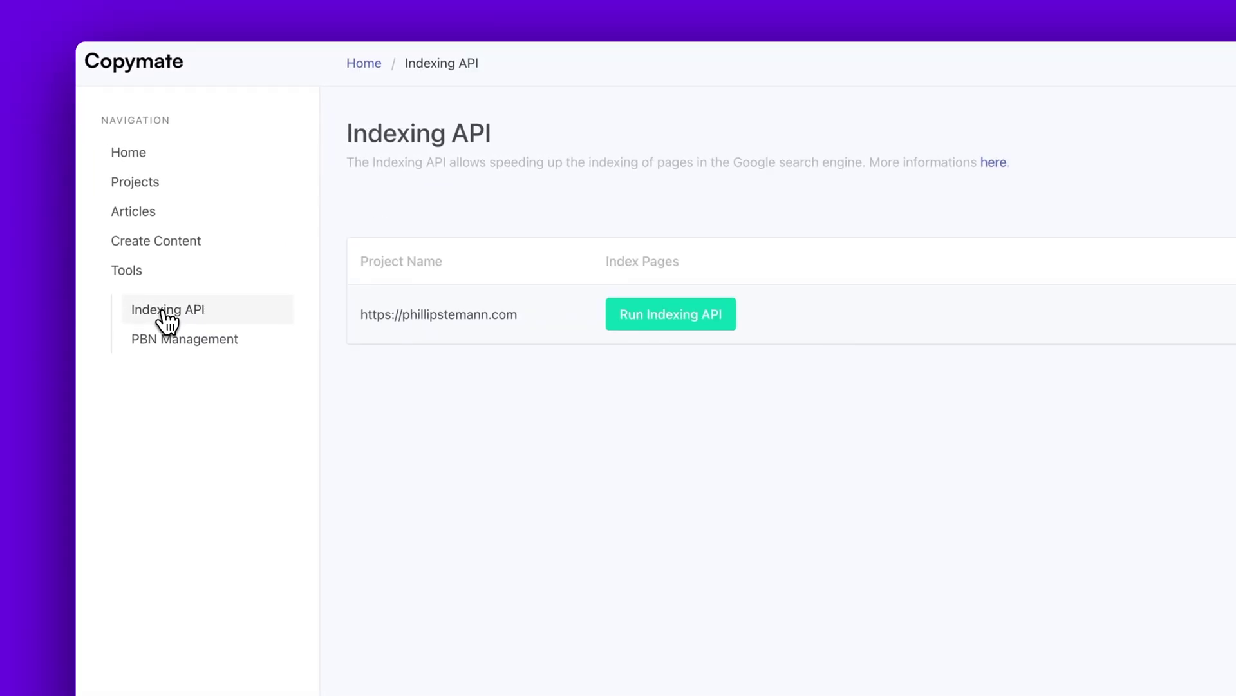
left_click(692, 320)
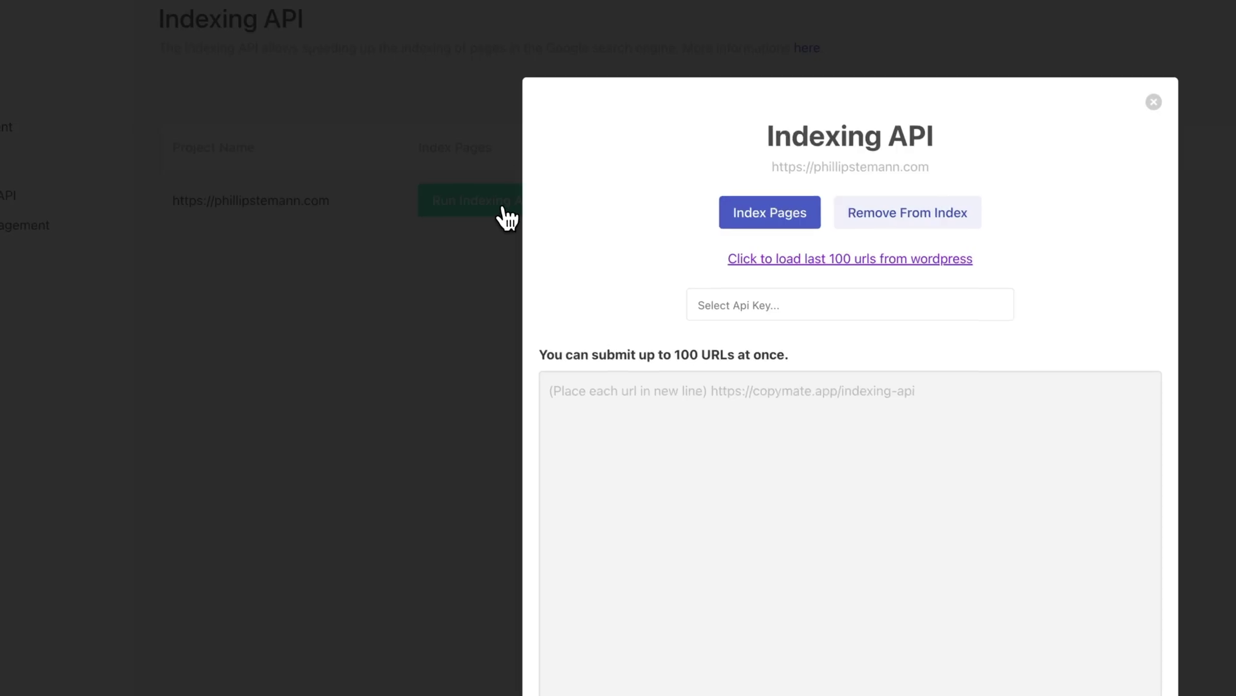
left_click(714, 495)
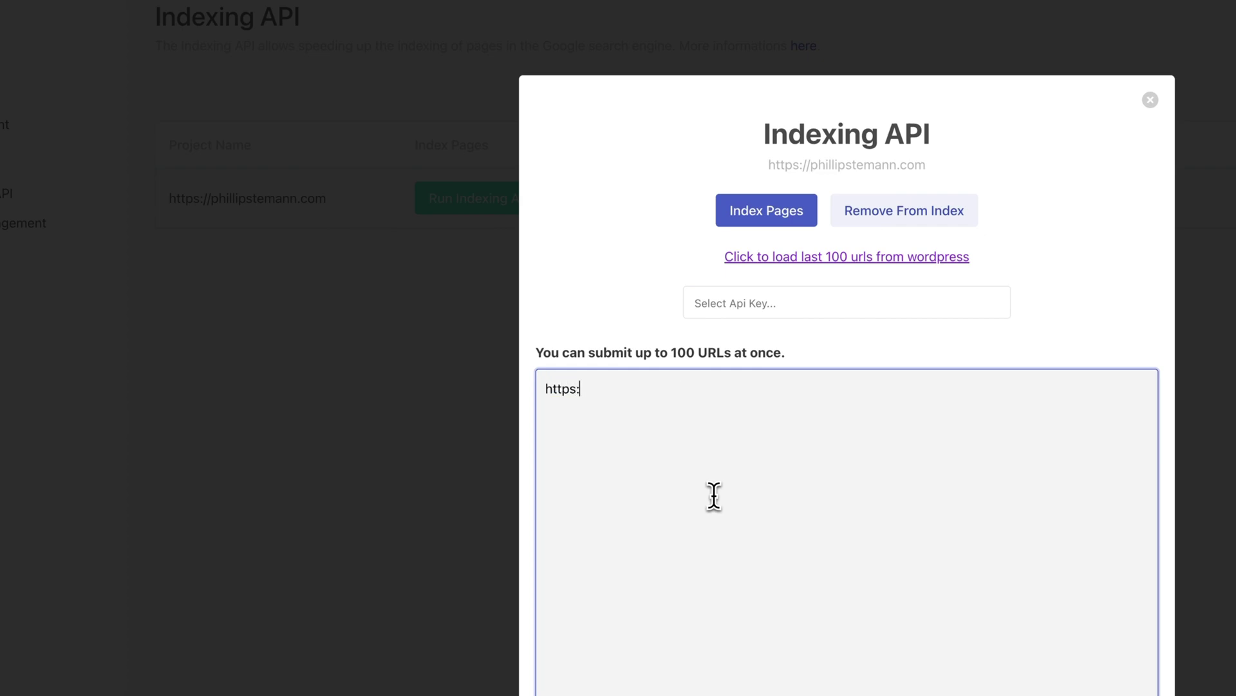
type("https://phillipstemann.com")
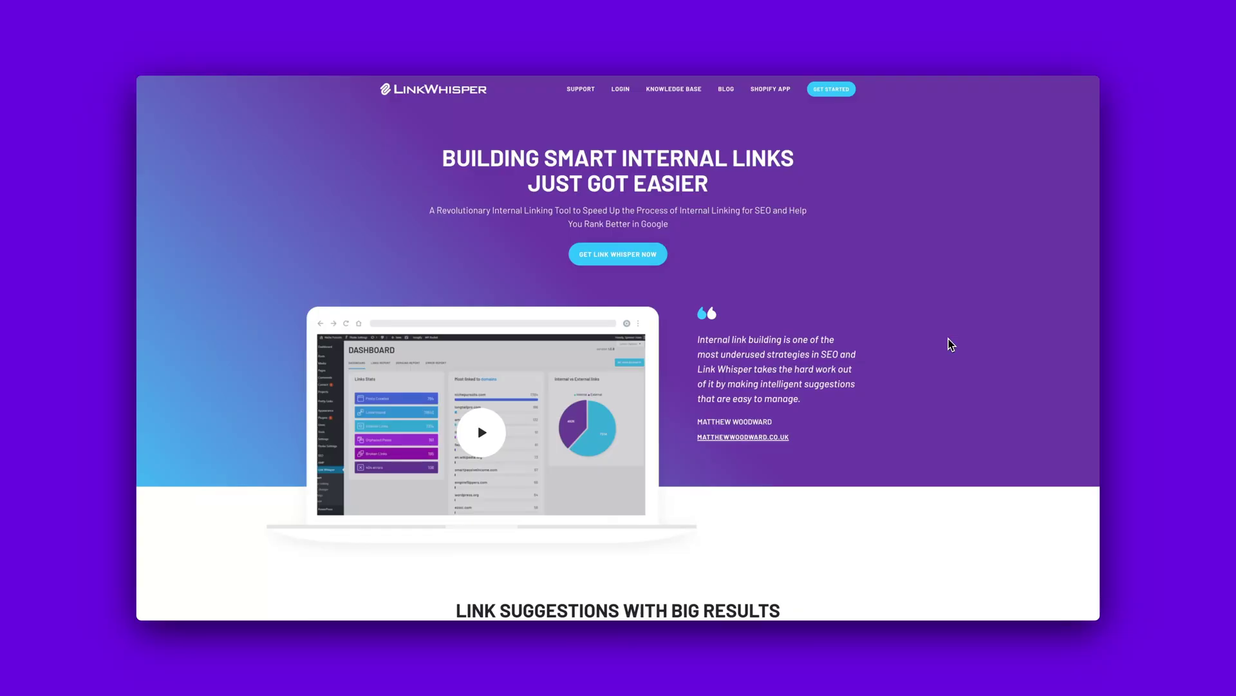
scroll(951, 345, "down", 8)
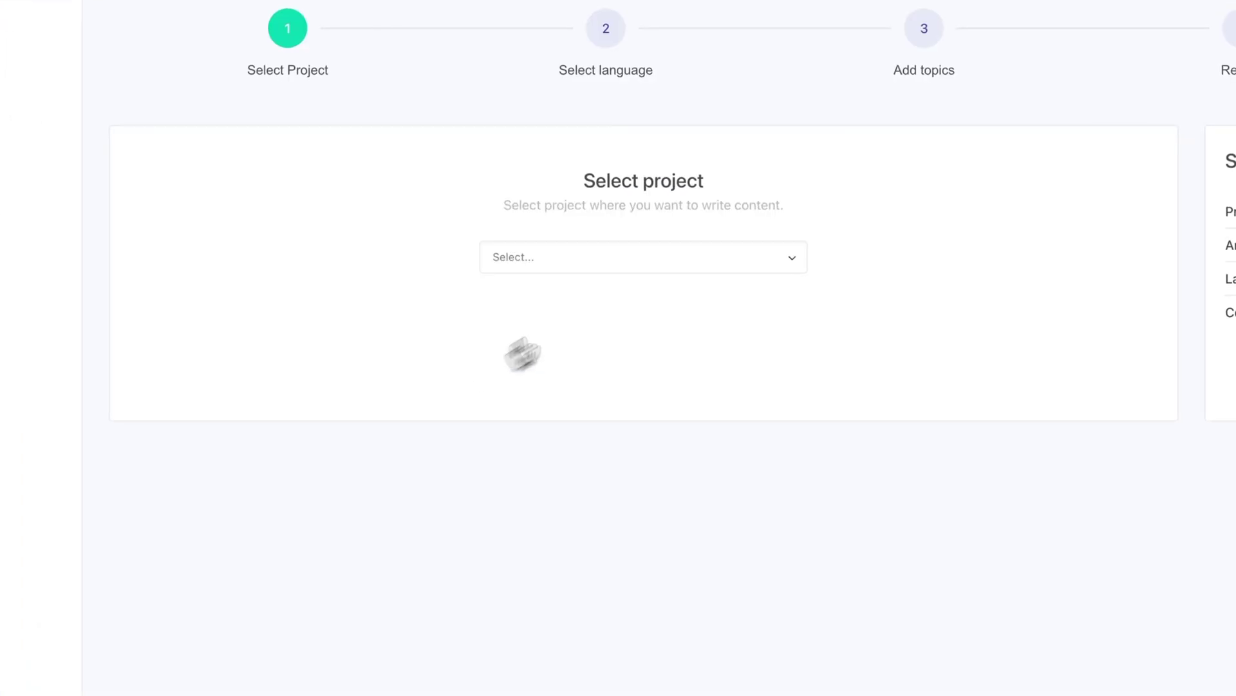
Create new content for the website project in English USA with the topic 'How to start a blog for beginners'
left_click(640, 267)
left_click(643, 295)
left_click(1235, 389)
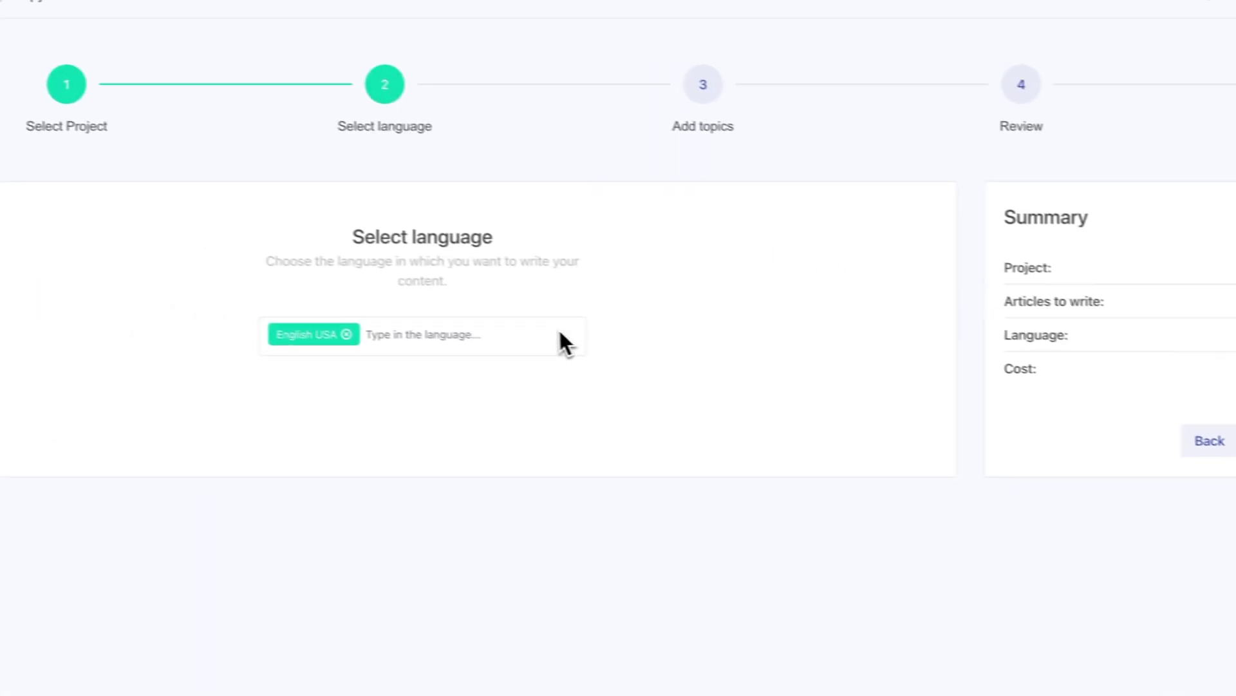
left_click(1090, 402)
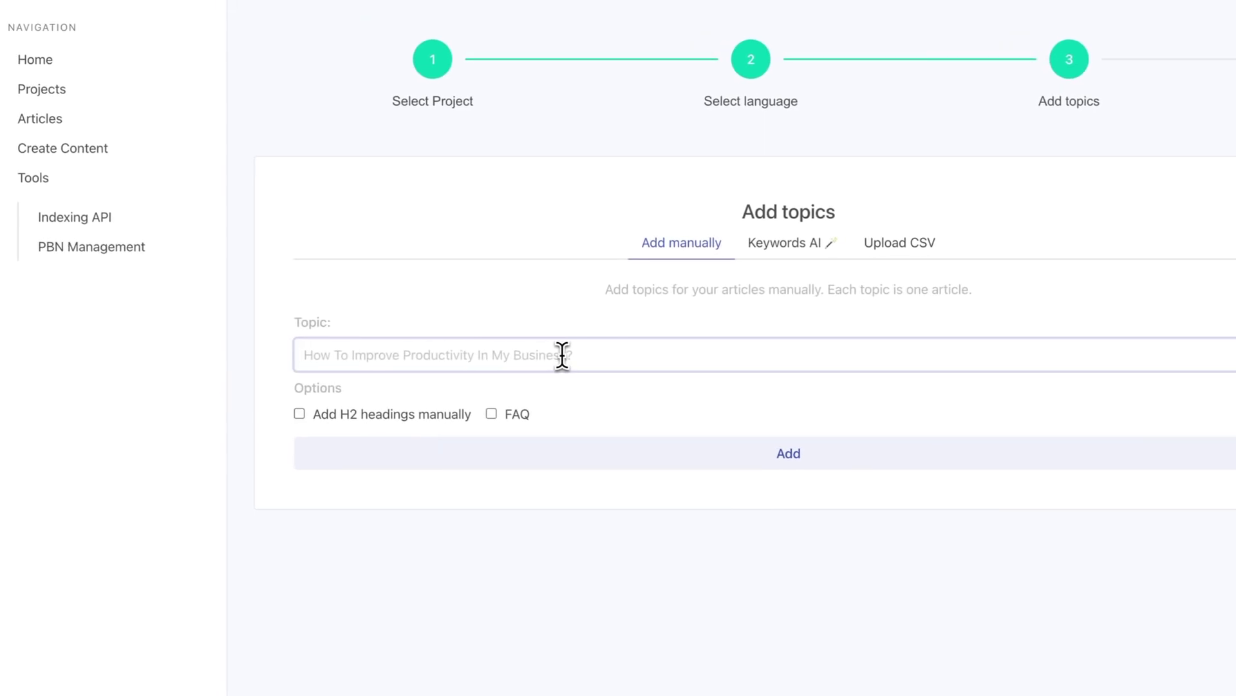
left_click(564, 355)
type("How to start a blog for beginners")
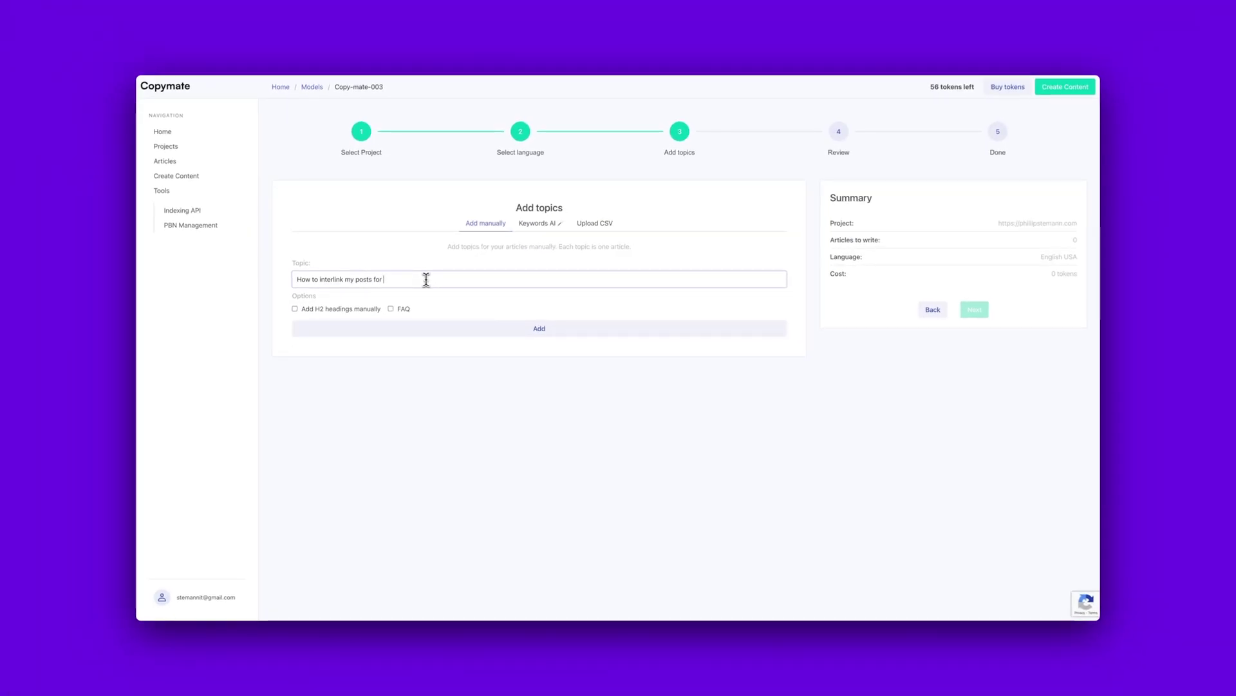